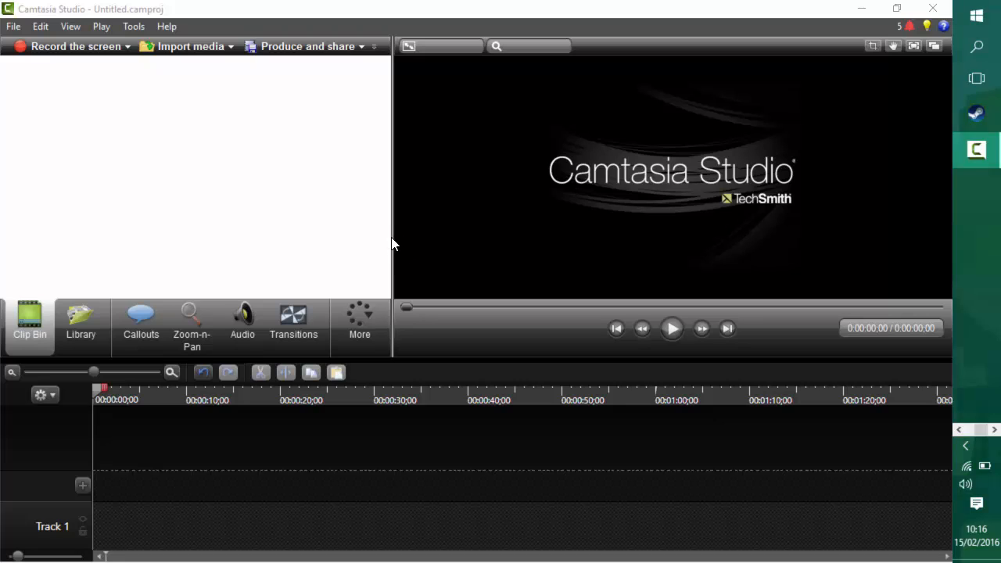
{"action": "left_click_drag", "start_coordinate": [391, 244], "coordinate": [445, 237]}
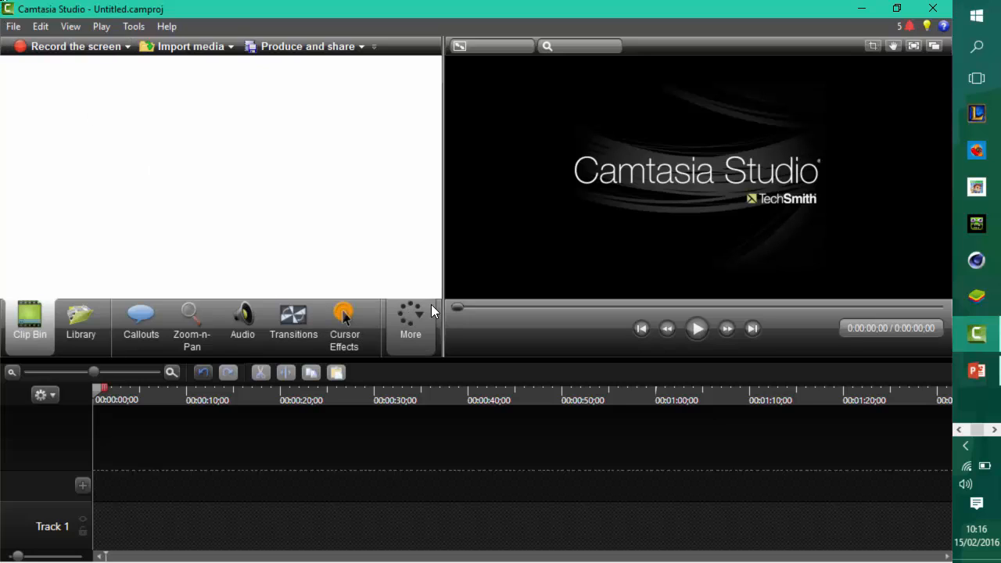
{"action": "left_click_drag", "start_coordinate": [442, 288], "coordinate": [368, 271]}
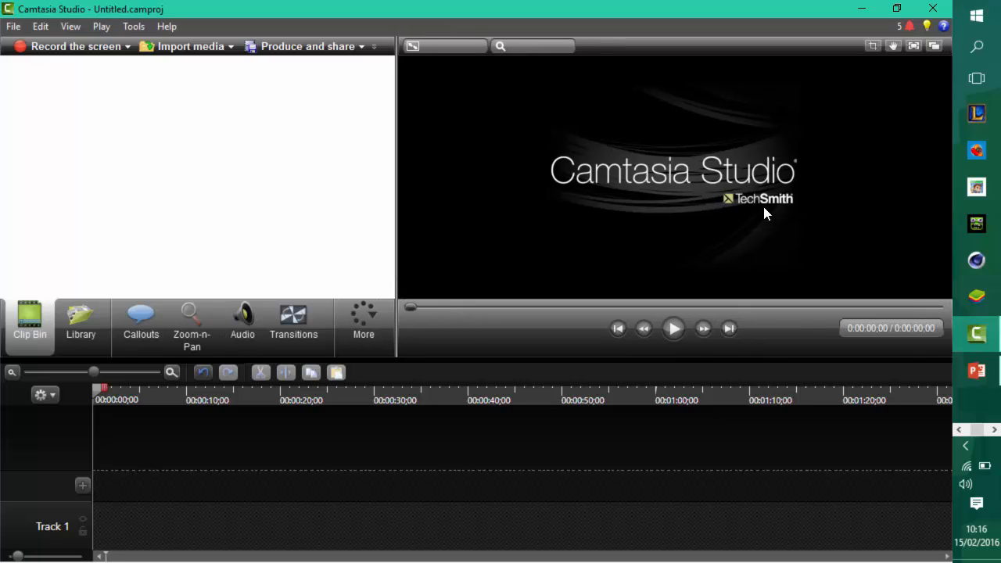
Import the video Nightcore - Stereo Hearts (15min).mp4 and place it at the start of Track 1
{"action": "left_click", "coordinate": [160, 46]}
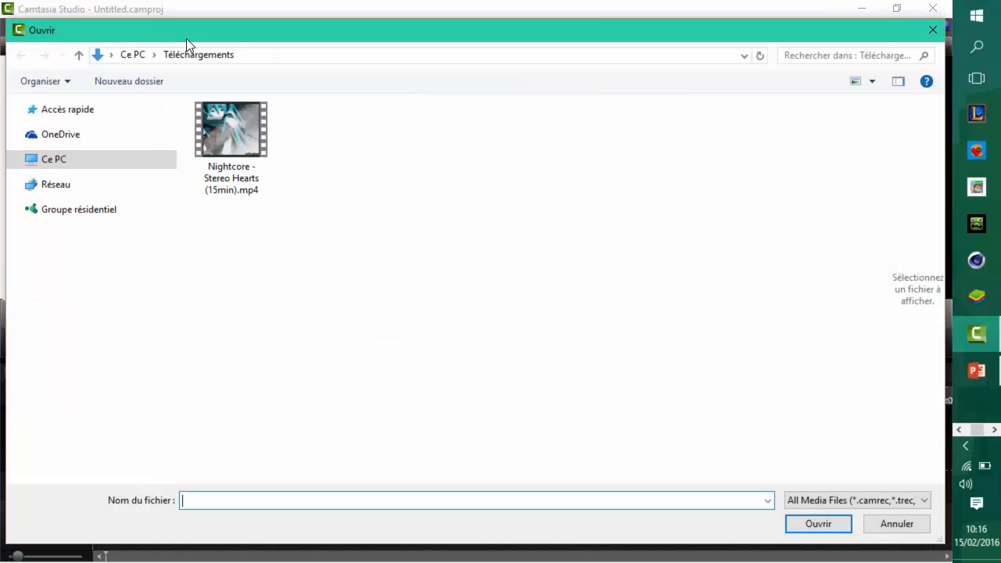
{"action": "mouse_move", "coordinate": [402, 33]}
{"action": "left_mouse_down"}
{"action": "mouse_move", "coordinate": [402, 56]}
{"action": "mouse_move", "coordinate": [402, 43]}
{"action": "left_mouse_up"}
{"action": "left_click", "coordinate": [256, 134]}
{"action": "double_click", "coordinate": [255, 133]}
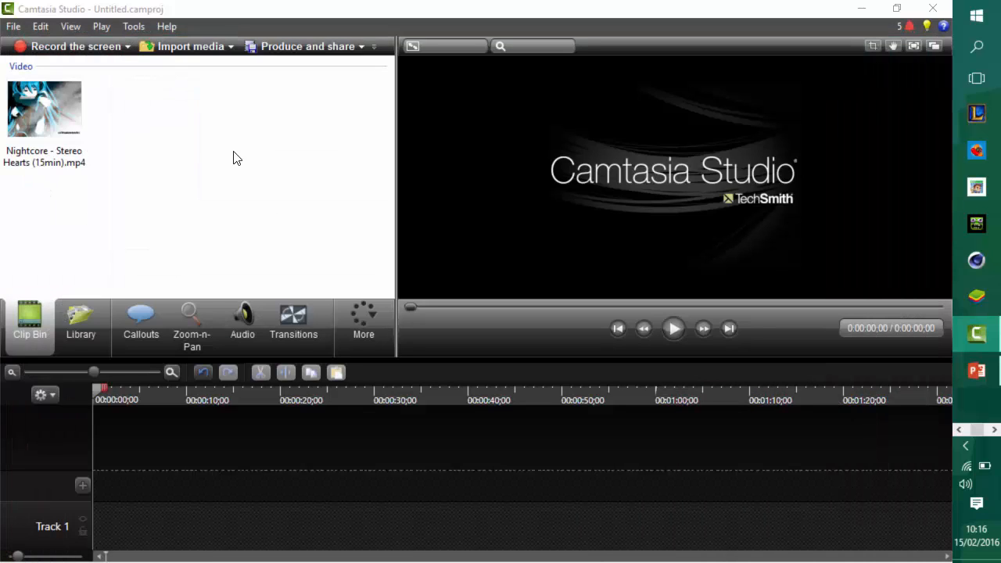
{"action": "left_click_drag", "start_coordinate": [26, 125], "coordinate": [89, 530]}
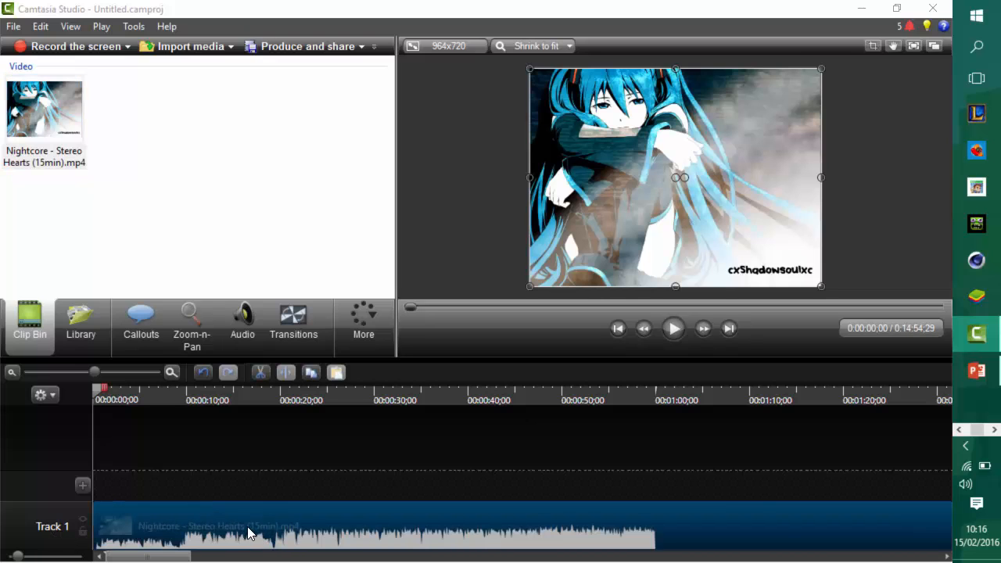
{"action": "left_click_drag", "start_coordinate": [201, 520], "coordinate": [156, 518]}
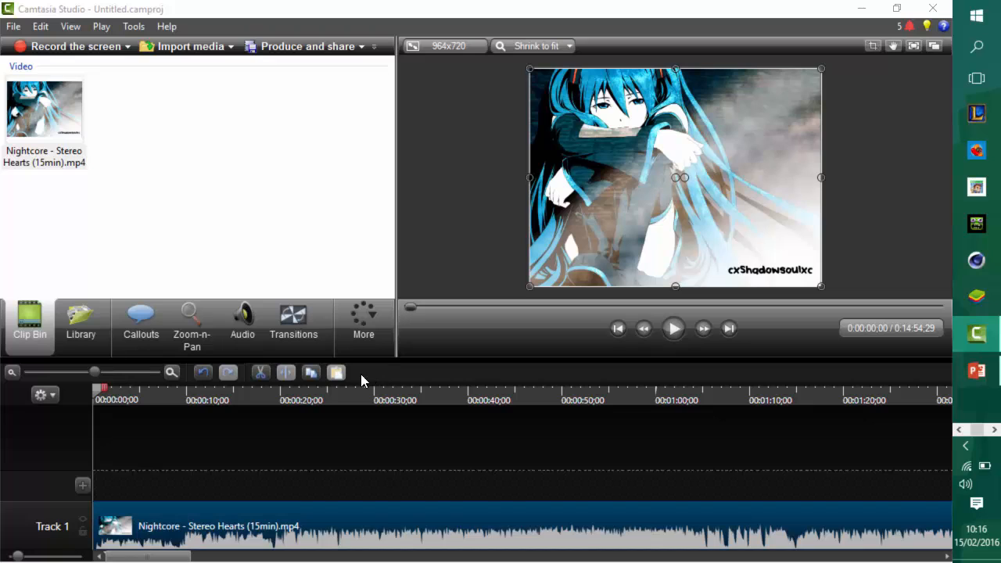
Add a Transparent Hotspot callout at the start of the timeline with the text TUTO
{"action": "left_click", "coordinate": [92, 333]}
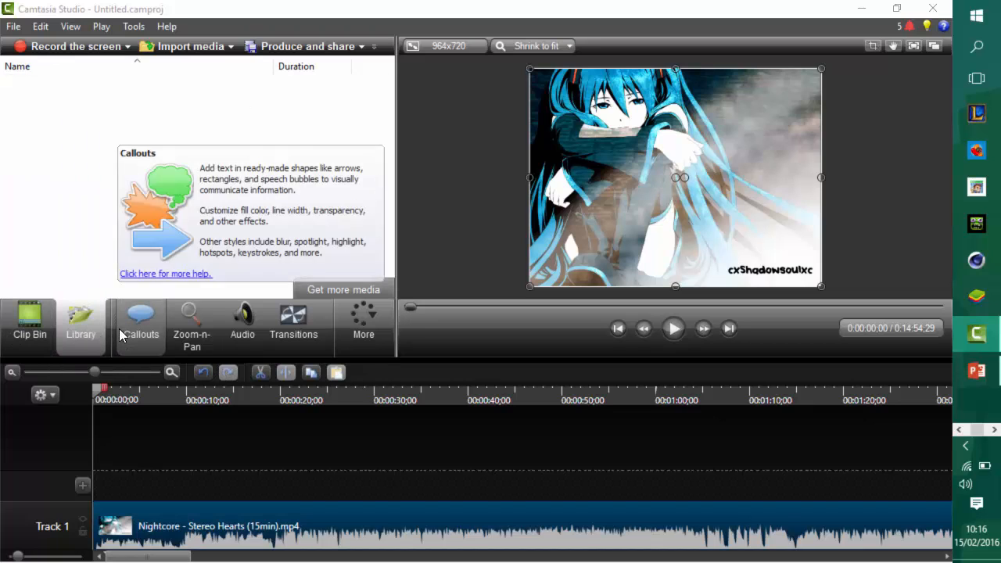
{"action": "left_click", "coordinate": [121, 335]}
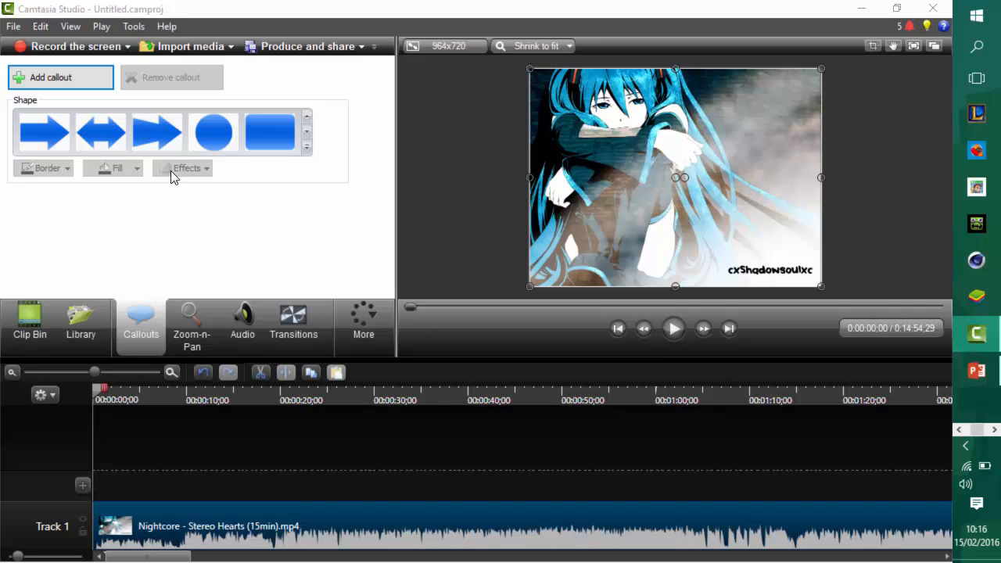
{"action": "left_click", "coordinate": [308, 149]}
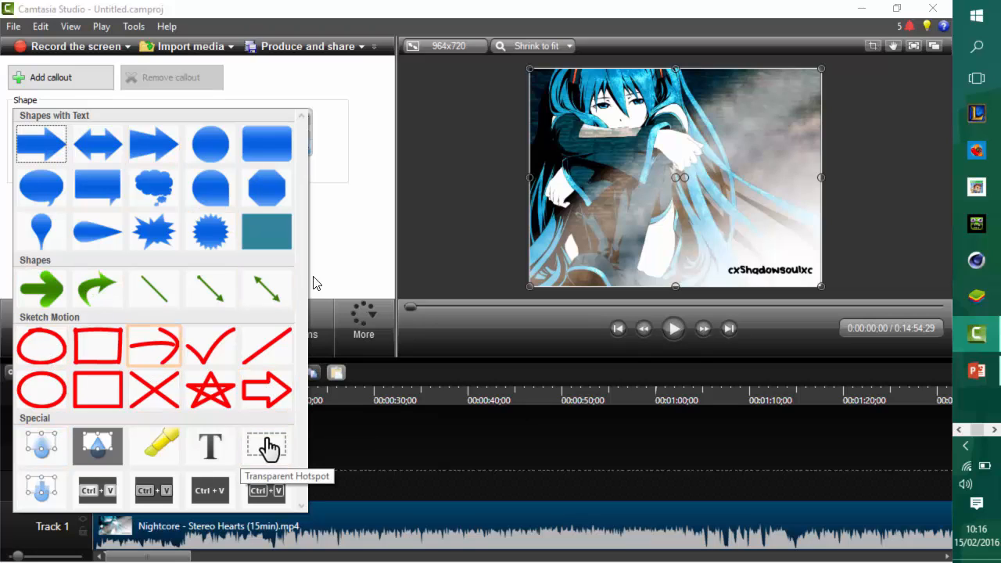
{"action": "left_click", "coordinate": [268, 447]}
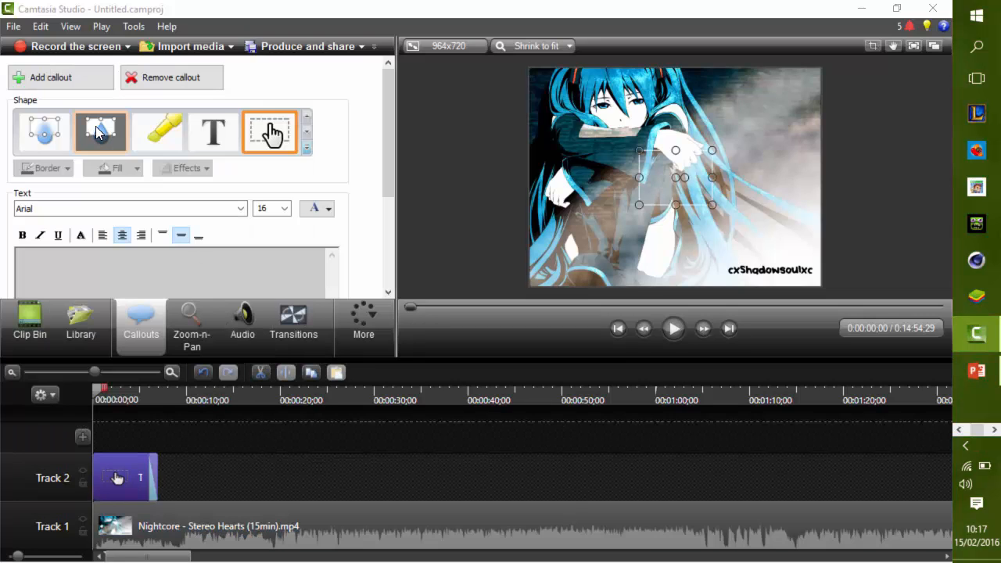
{"action": "left_click", "coordinate": [156, 273]}
{"action": "type", "text": "TUTO"}
Set the font of the whole TUTO callout text to FarCry
{"action": "key", "text": "ctrl+a"}
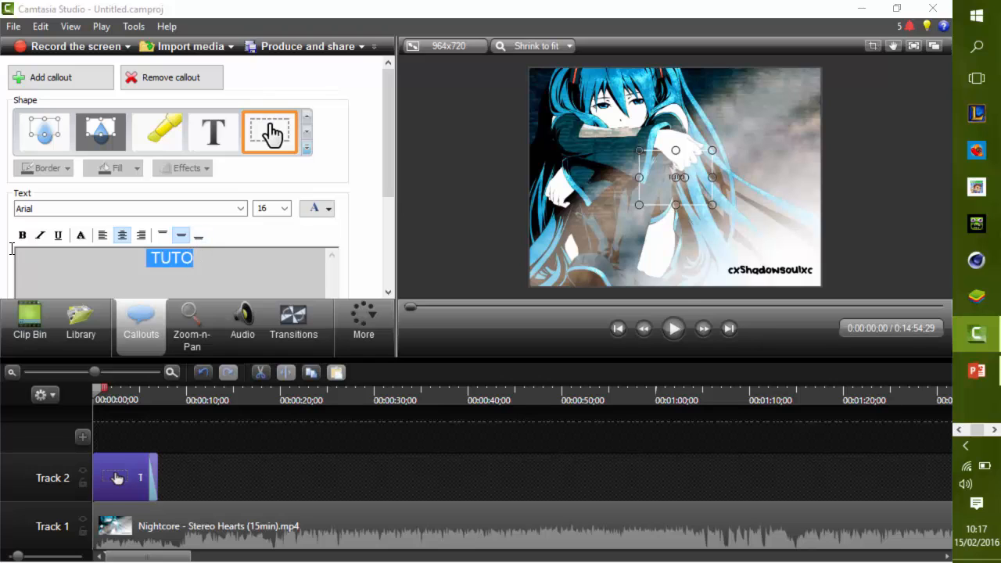
{"action": "left_click", "coordinate": [239, 208]}
{"action": "scroll", "coordinate": [210, 255], "scroll_direction": "up", "scroll_amount": 4}
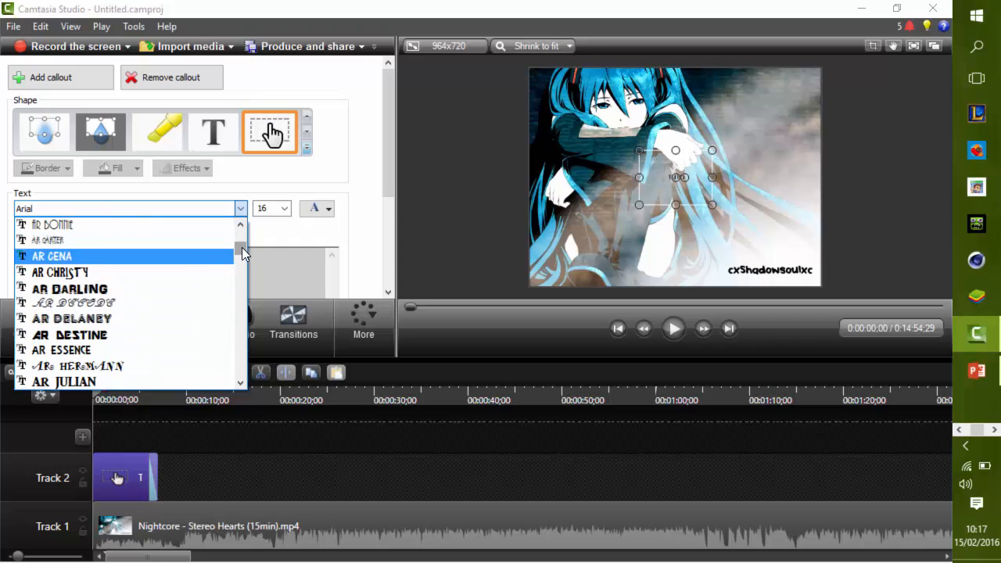
{"action": "left_click_drag", "start_coordinate": [242, 247], "coordinate": [219, 270]}
{"action": "scroll", "coordinate": [243, 272], "scroll_direction": "down", "scroll_amount": 4}
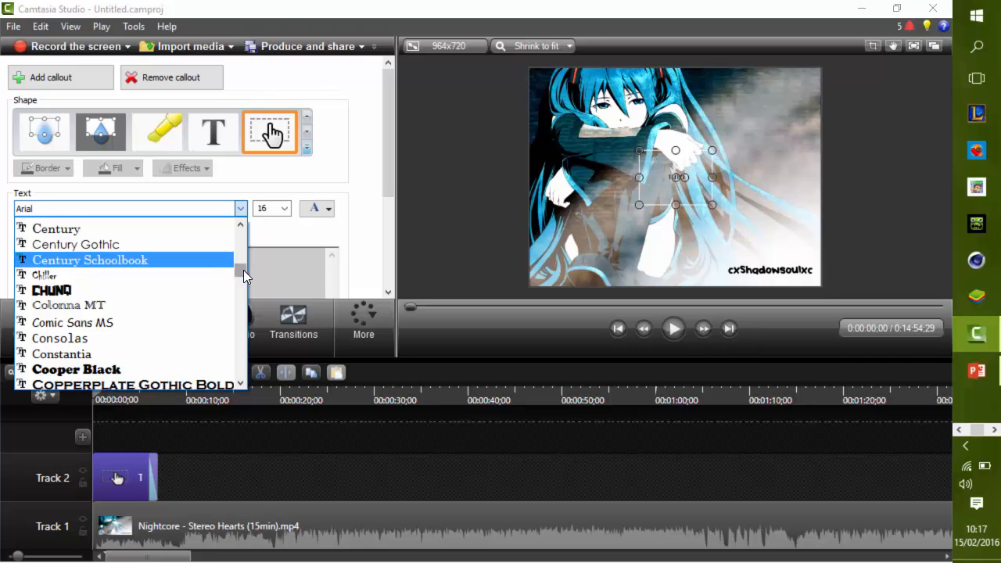
{"action": "scroll", "coordinate": [239, 281], "scroll_direction": "down", "scroll_amount": 3}
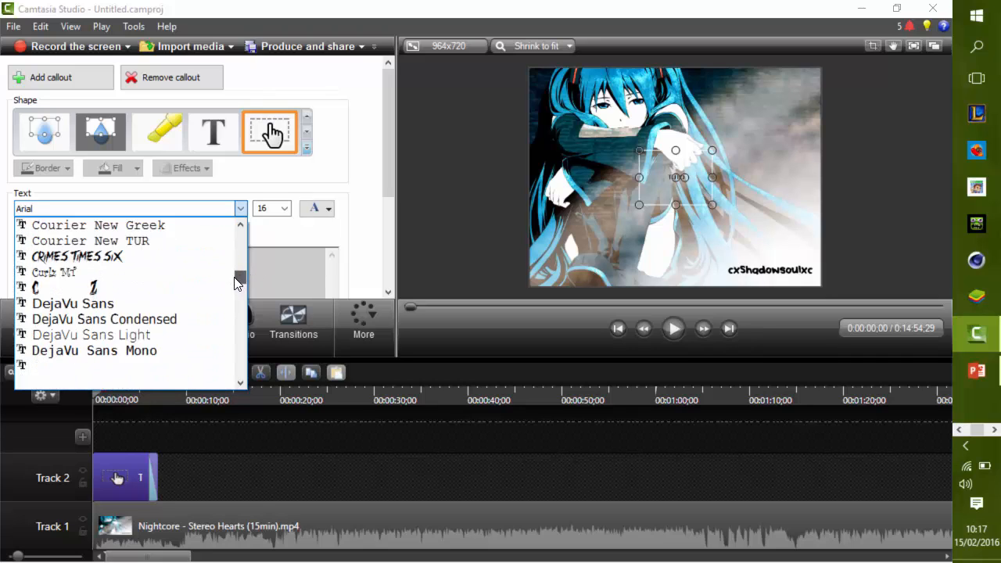
{"action": "scroll", "coordinate": [234, 286], "scroll_direction": "down", "scroll_amount": 3}
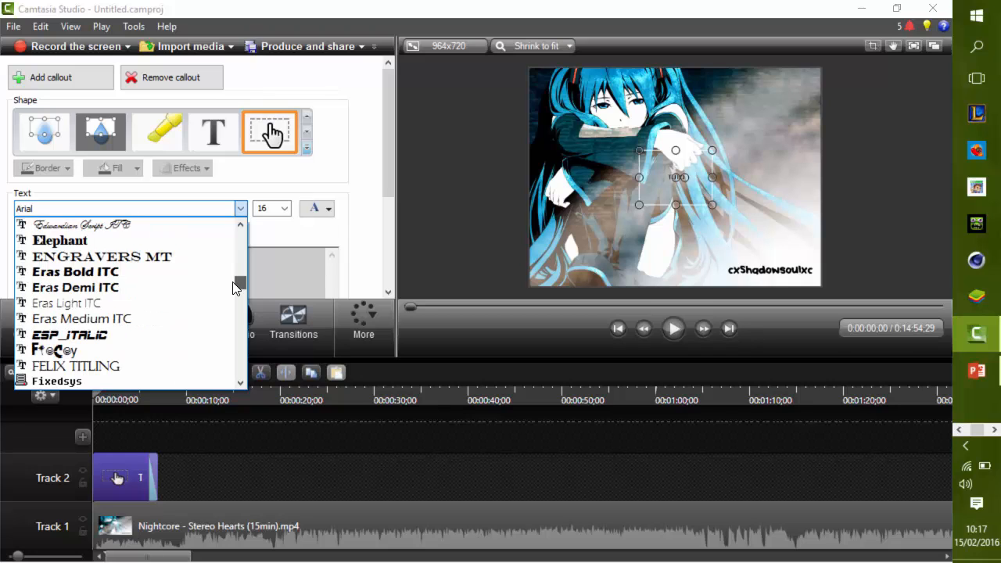
{"action": "scroll", "coordinate": [234, 286], "scroll_direction": "down", "scroll_amount": 1}
{"action": "left_click", "coordinate": [151, 302]}
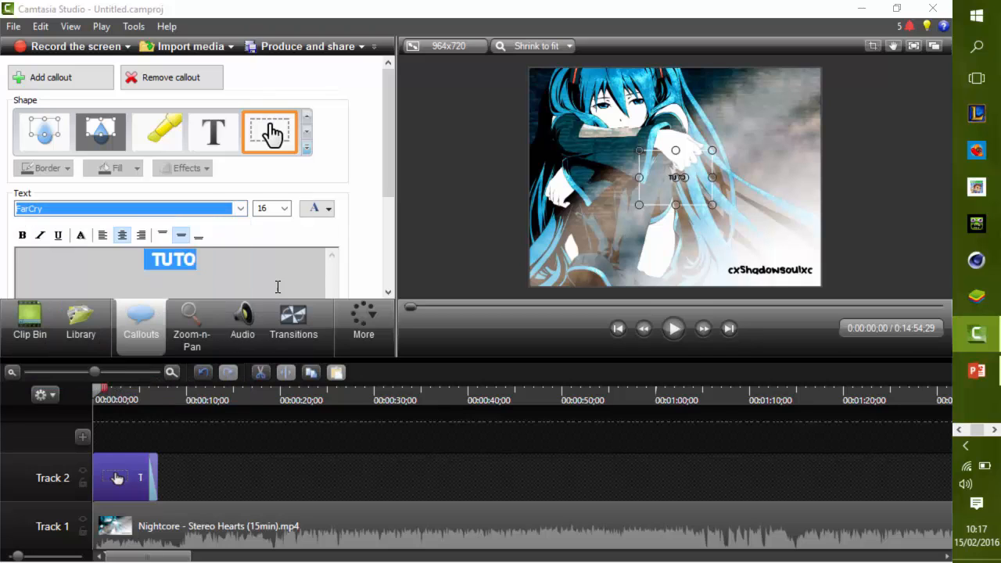
Enlarge the callout's box on the canvas and set its text size to 72
{"action": "left_click_drag", "start_coordinate": [712, 205], "coordinate": [764, 236]}
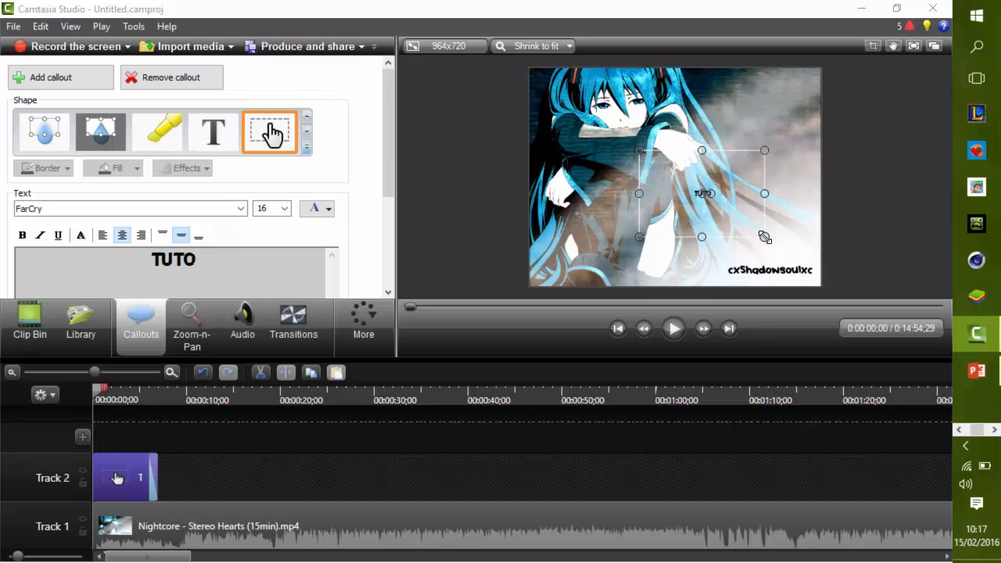
{"action": "left_click", "coordinate": [286, 208]}
{"action": "left_click", "coordinate": [283, 378]}
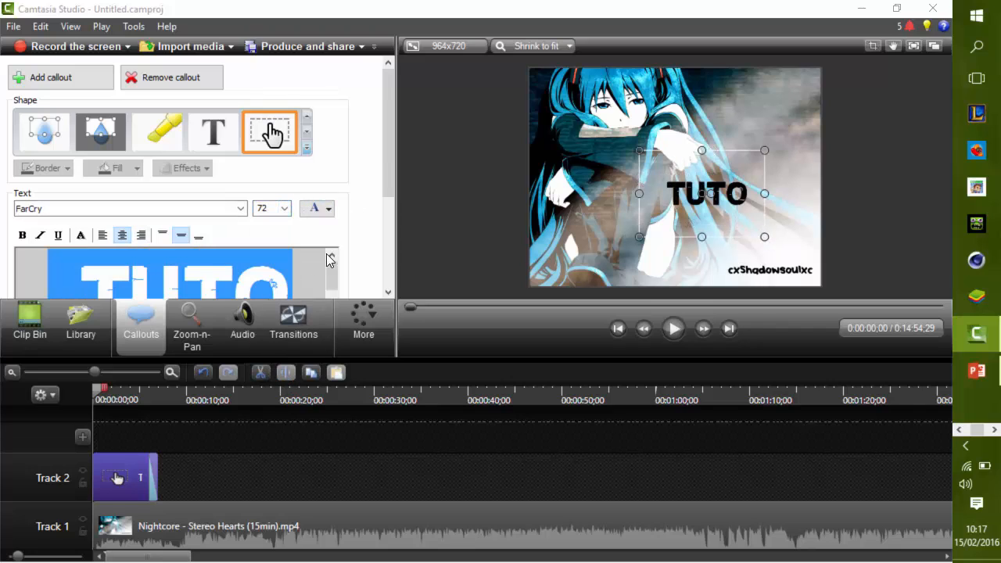
Color the TUTO text dark red and center the callout horizontally on the canvas
{"action": "left_click", "coordinate": [321, 208]}
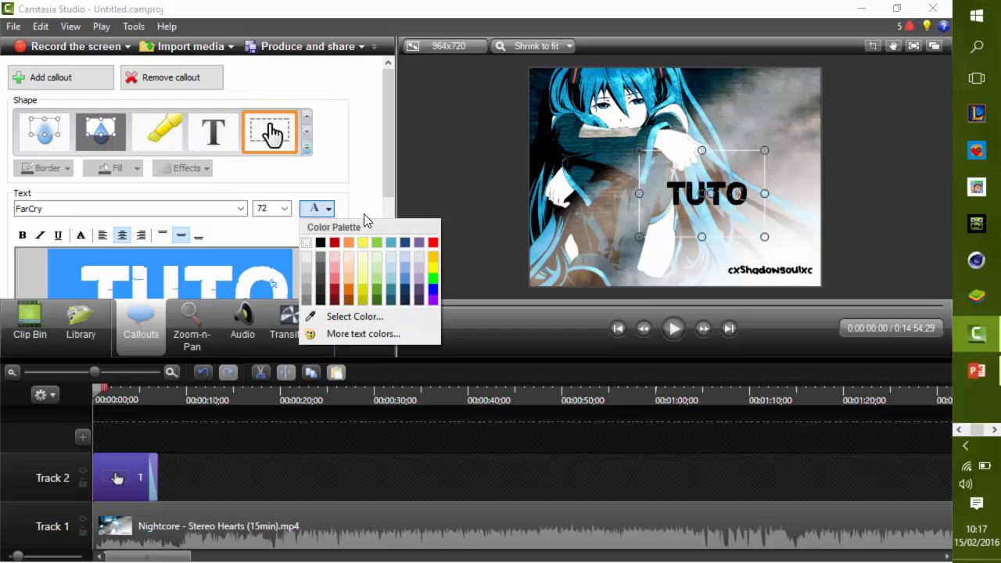
{"action": "left_click", "coordinate": [334, 243]}
{"action": "left_click_drag", "start_coordinate": [717, 217], "coordinate": [690, 217]}
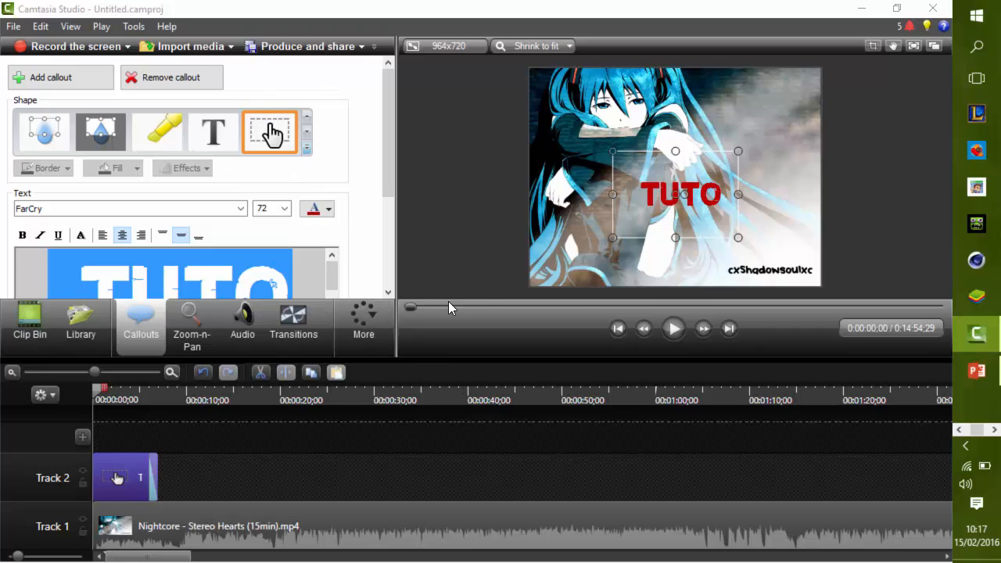
Separate the video and audio of the Nightcore clip, and delete the video part from Track 1
{"action": "left_click", "coordinate": [442, 538]}
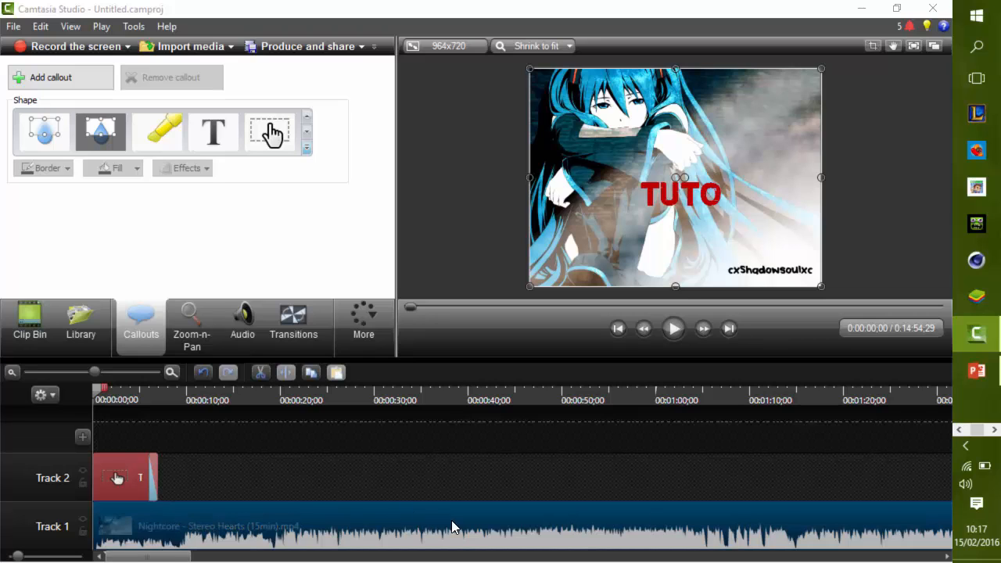
{"action": "right_click", "coordinate": [294, 532]}
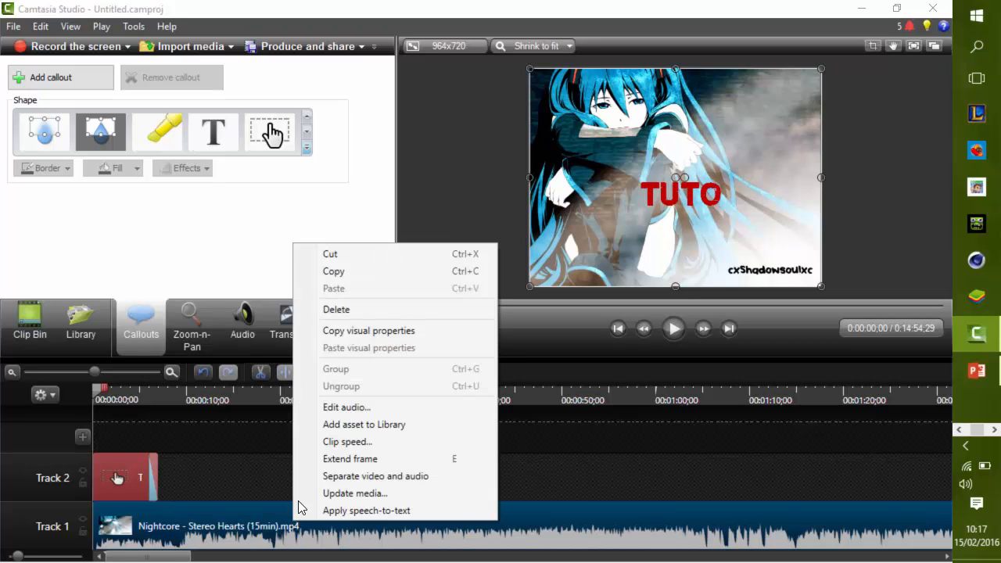
{"action": "left_click", "coordinate": [340, 477]}
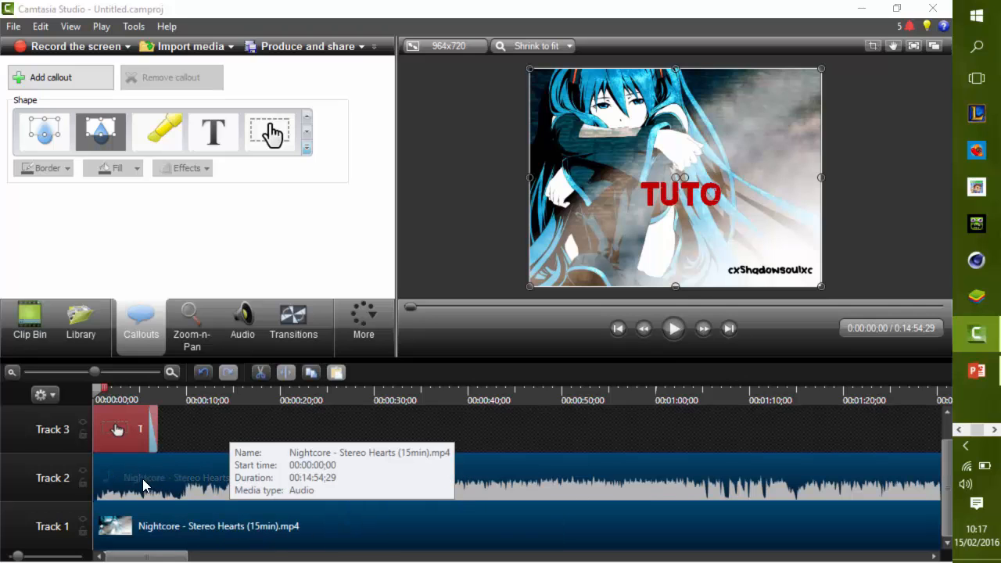
{"action": "left_click", "coordinate": [398, 537]}
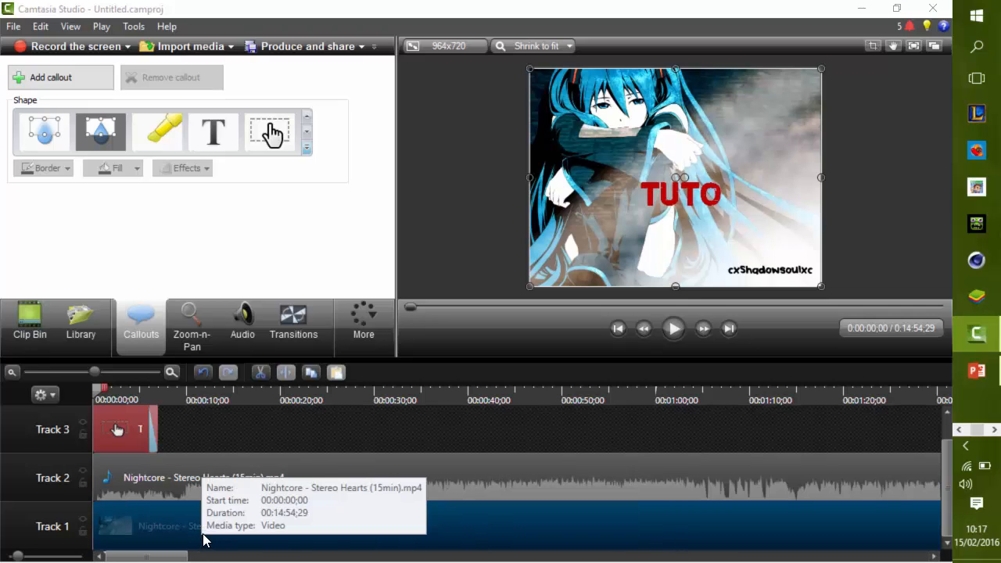
{"action": "key", "text": "Delete"}
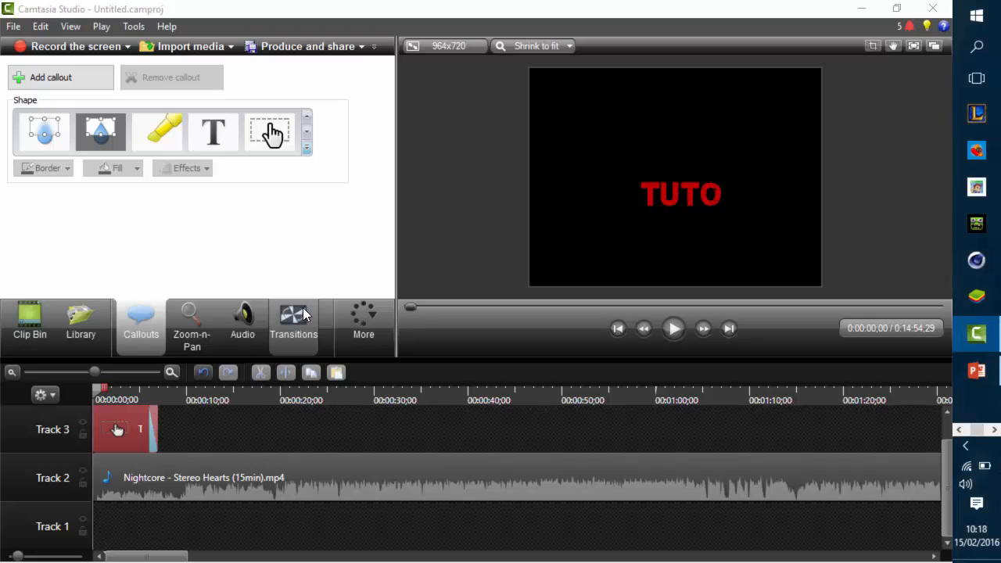
Move the audio clip to Track 1 and the TUTO callout to Track 2, shortening the callout to about 2 seconds
{"action": "left_click_drag", "start_coordinate": [312, 465], "coordinate": [304, 518]}
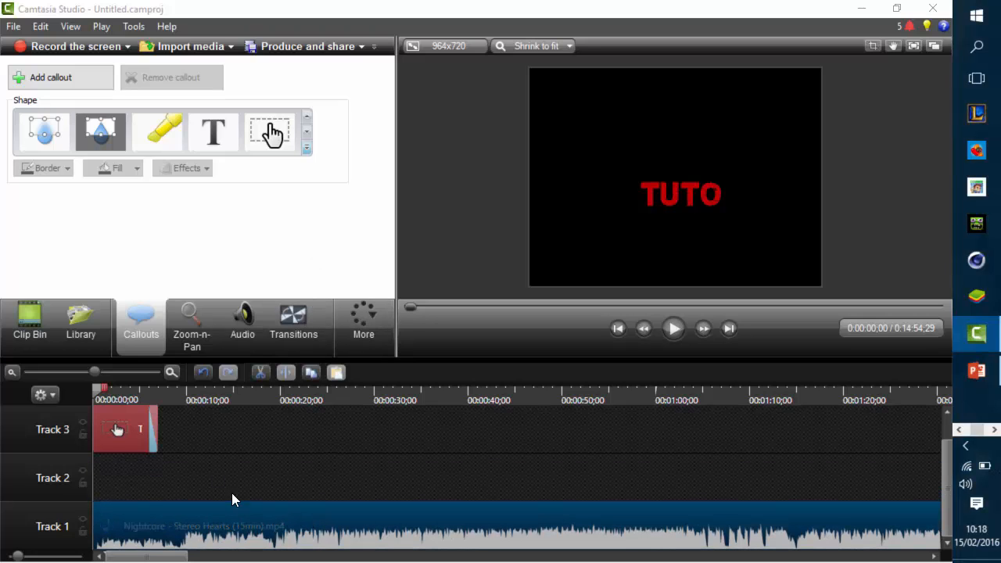
{"action": "left_click_drag", "start_coordinate": [101, 422], "coordinate": [95, 461]}
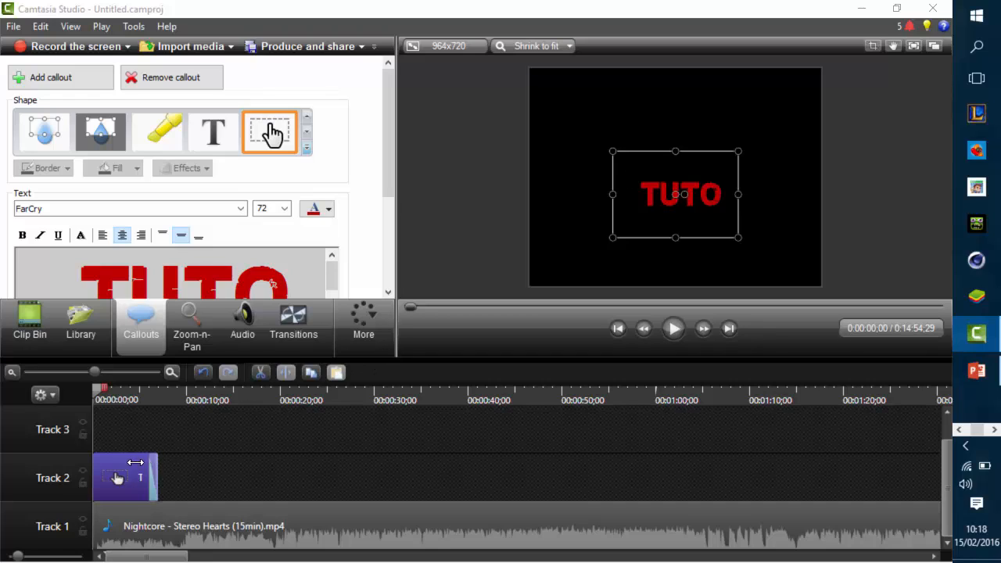
{"action": "left_click_drag", "start_coordinate": [136, 462], "coordinate": [109, 464]}
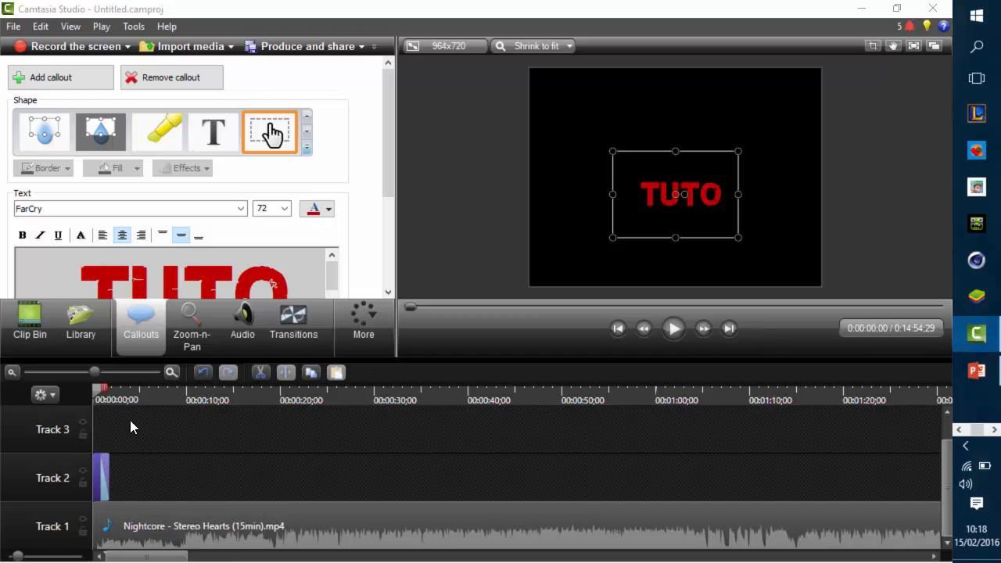
Move the TUTO callout to the canvas's upper-left area and scale the view down with Zoom-n-Pan
{"action": "left_click", "coordinate": [181, 323]}
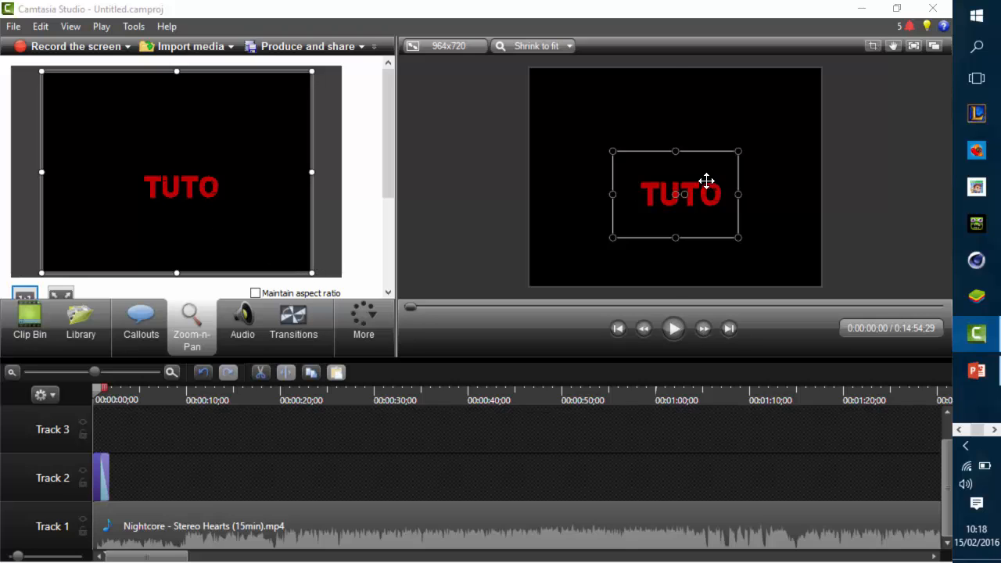
{"action": "left_click_drag", "start_coordinate": [706, 183], "coordinate": [617, 119]}
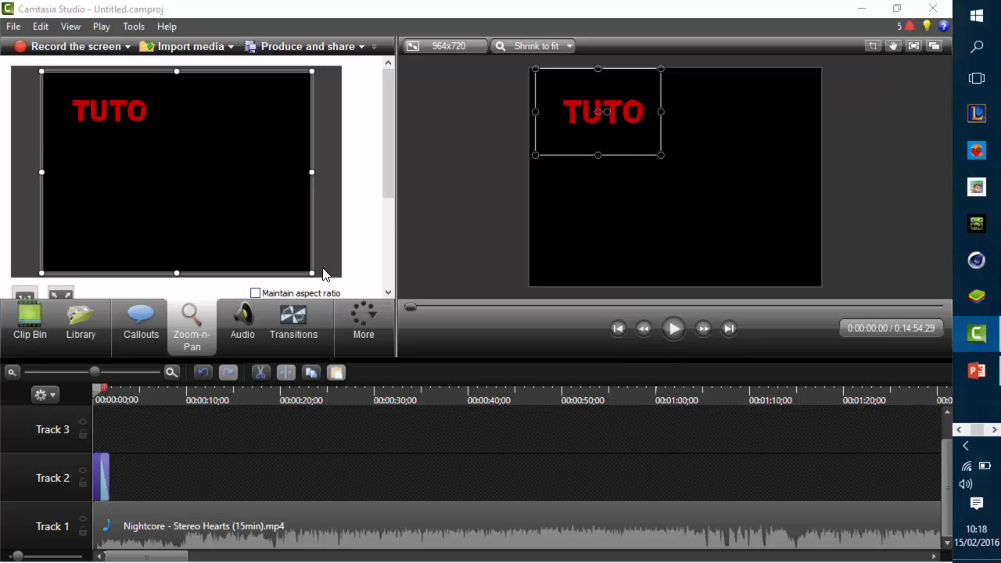
{"action": "scroll", "coordinate": [313, 270], "scroll_direction": "down", "scroll_amount": 3}
{"action": "scroll", "coordinate": [36, 254], "scroll_direction": "down", "scroll_amount": 1}
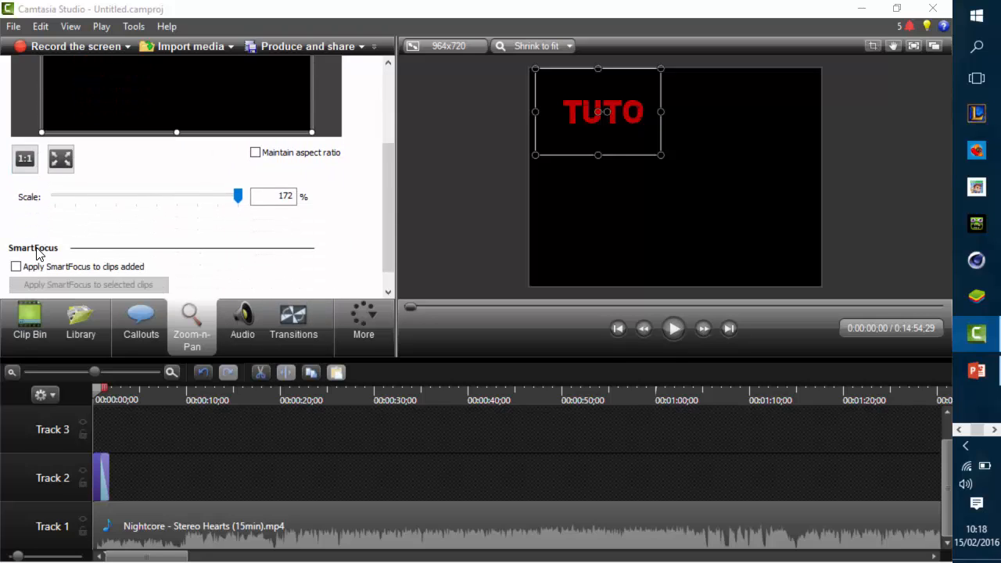
{"action": "scroll", "coordinate": [344, 195], "scroll_direction": "up", "scroll_amount": 3}
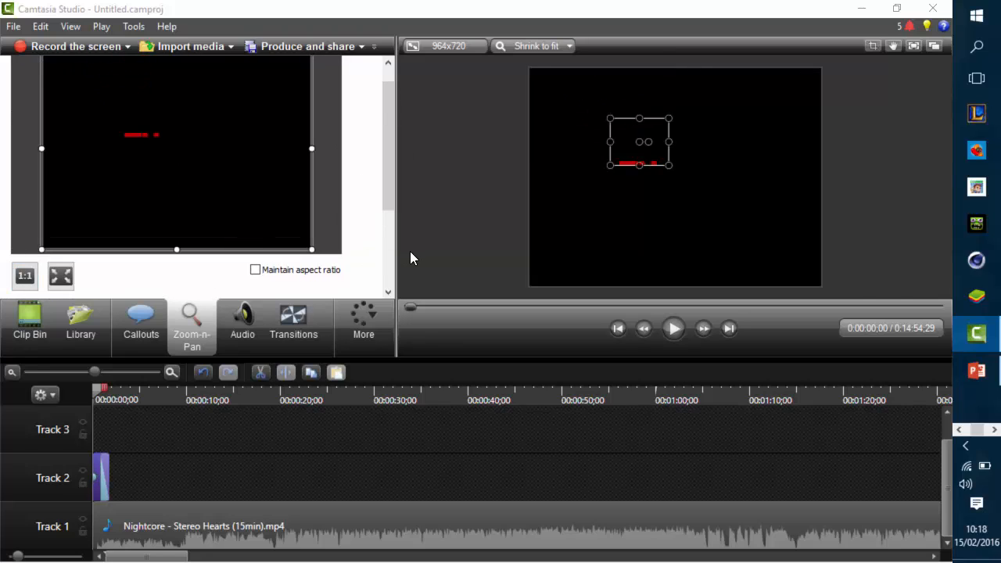
Play a short preview of the callout's zoom from the start of the timeline
{"action": "scroll", "coordinate": [411, 253], "scroll_direction": "up", "scroll_amount": 2}
{"action": "scroll", "coordinate": [368, 259], "scroll_direction": "up", "scroll_amount": 2}
{"action": "scroll", "coordinate": [178, 235], "scroll_direction": "down", "scroll_amount": 1}
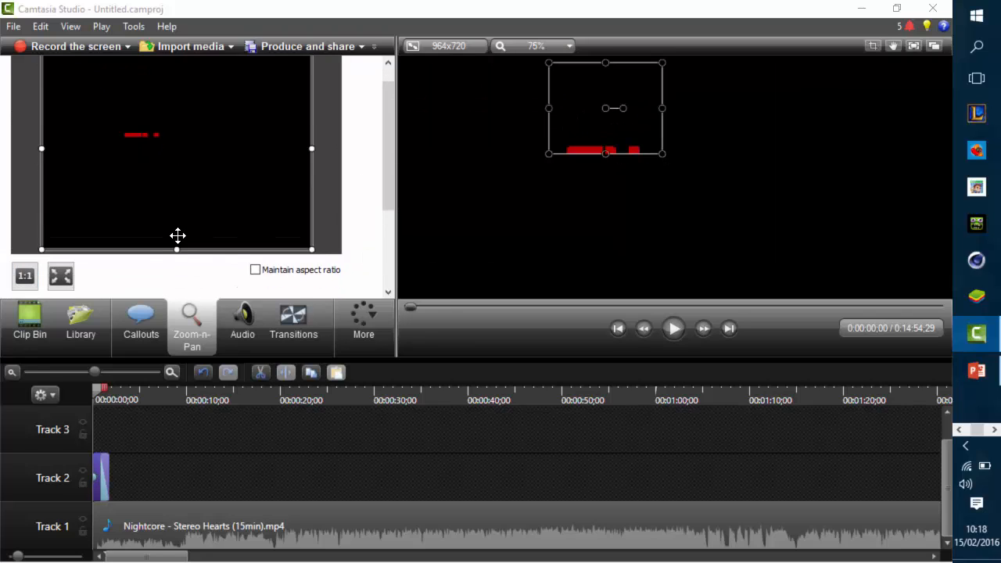
{"action": "scroll", "coordinate": [636, 209], "scroll_direction": "down", "scroll_amount": 2}
{"action": "scroll", "coordinate": [637, 216], "scroll_direction": "up", "scroll_amount": 1}
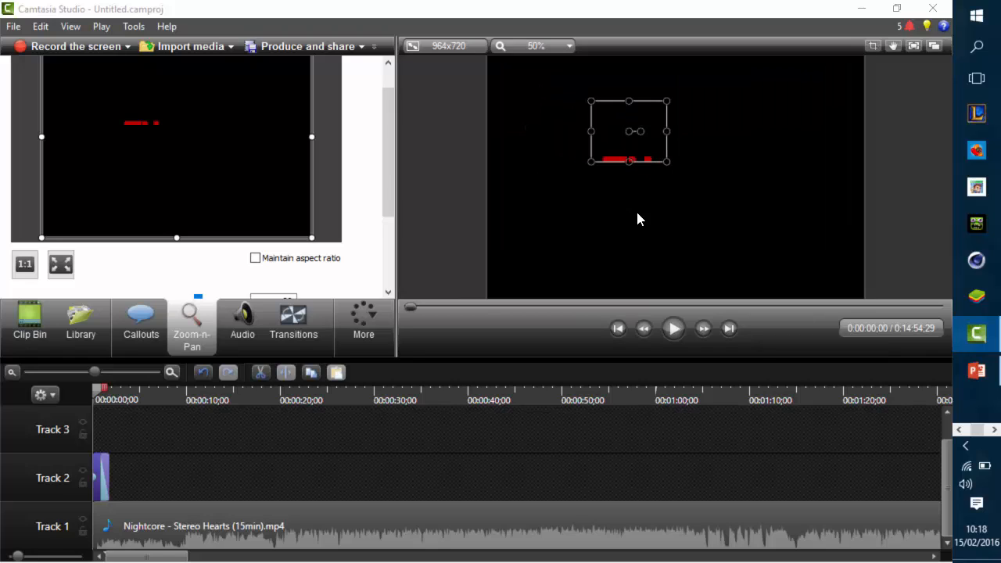
{"action": "left_click", "coordinate": [681, 330]}
{"action": "left_click", "coordinate": [681, 330]}
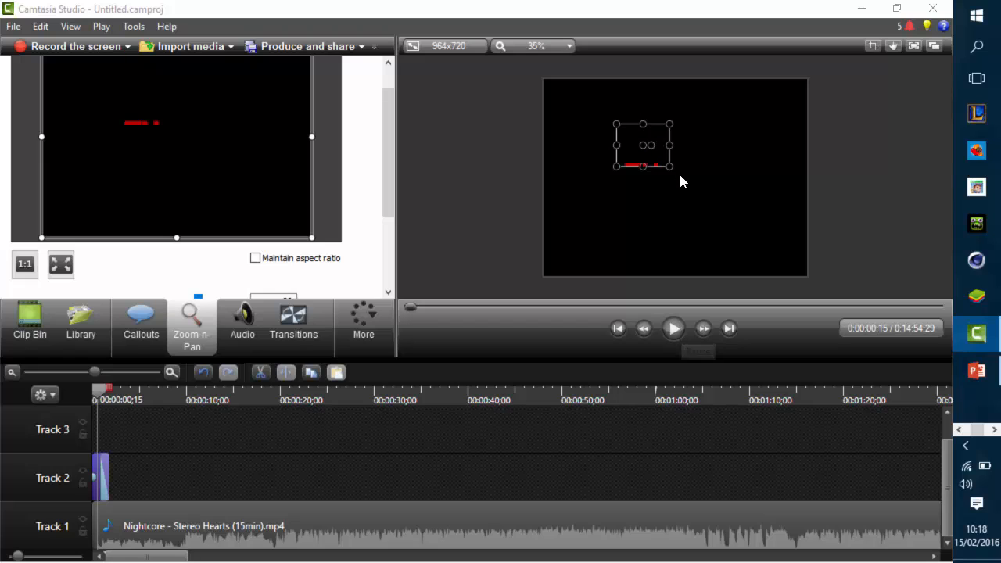
Enlarge the TUTO callout on the canvas and move it into the canvas's upper-left corner
{"action": "left_click_drag", "start_coordinate": [669, 165], "coordinate": [774, 249]}
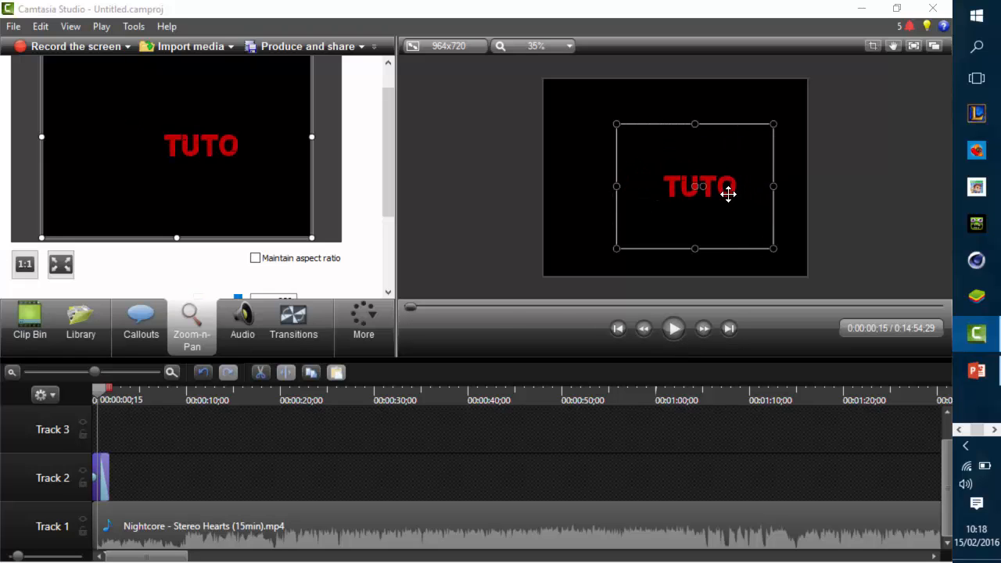
{"action": "left_click_drag", "start_coordinate": [728, 194], "coordinate": [652, 150]}
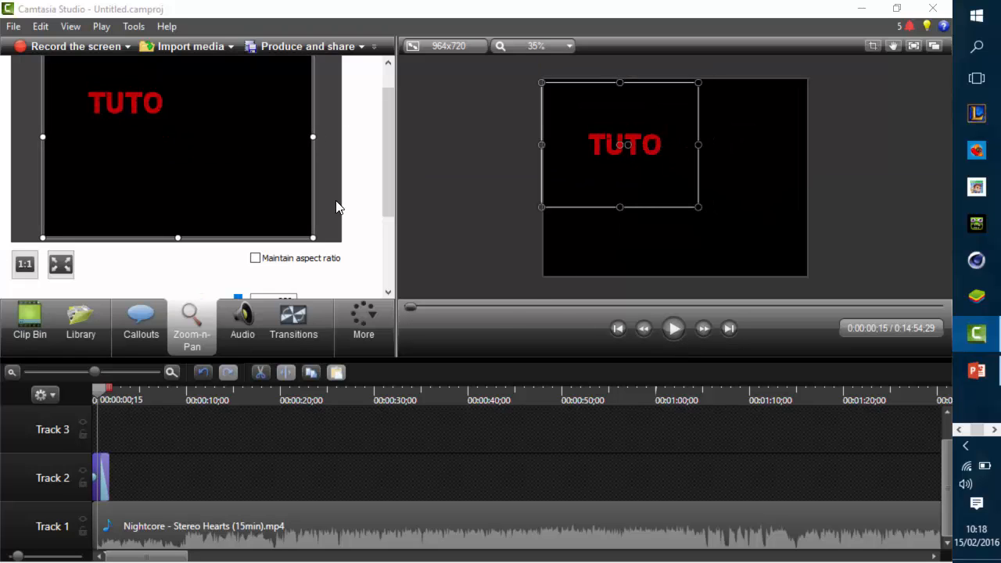
{"action": "mouse_move", "coordinate": [313, 238]}
{"action": "left_mouse_down"}
{"action": "mouse_move", "coordinate": [189, 134]}
{"action": "mouse_move", "coordinate": [273, 193]}
{"action": "mouse_move", "coordinate": [313, 237]}
{"action": "left_mouse_up"}
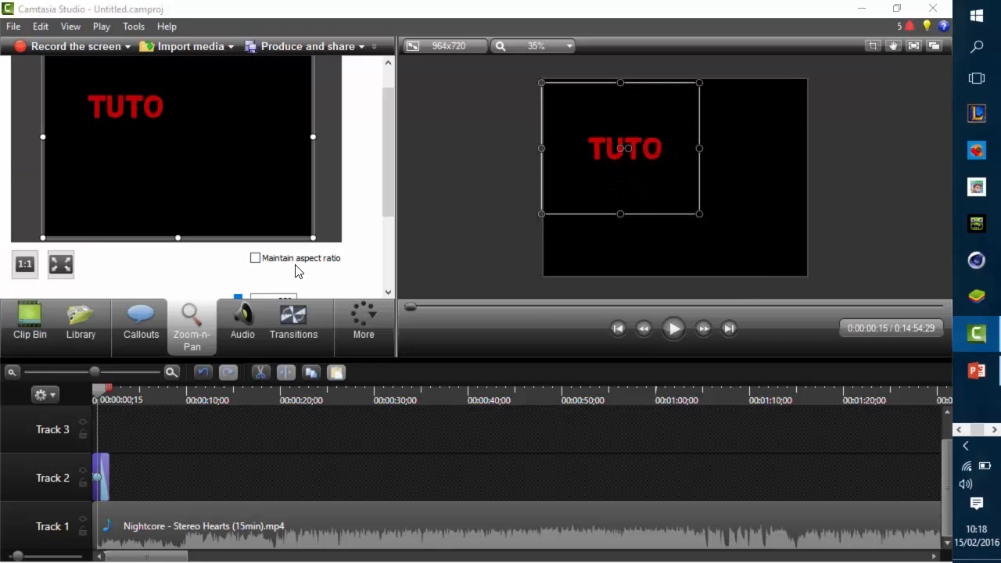
Play the timeline from the start for about 3 seconds to preview the enlarged callout
{"action": "left_click_drag", "start_coordinate": [101, 392], "coordinate": [59, 398]}
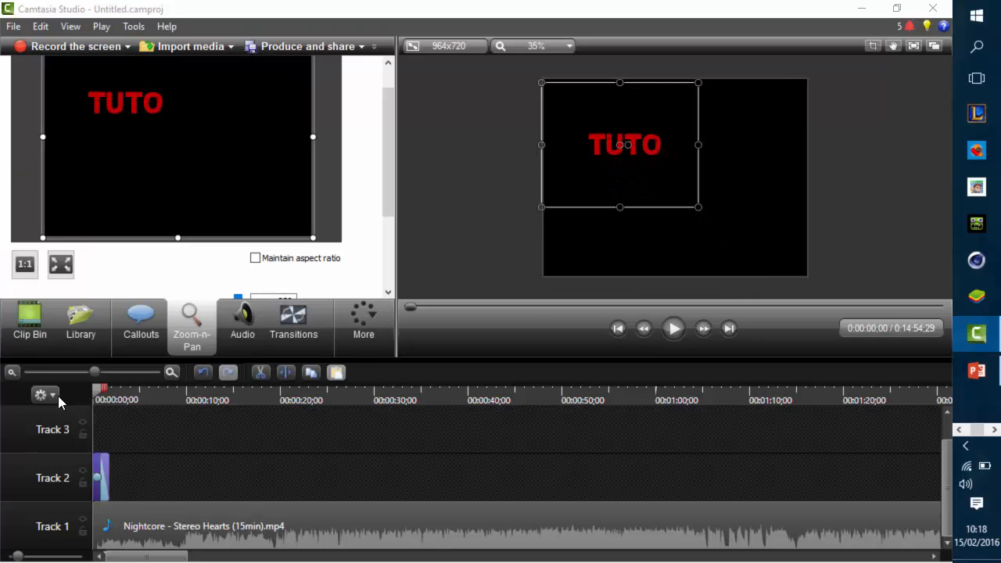
{"action": "left_click", "coordinate": [685, 328]}
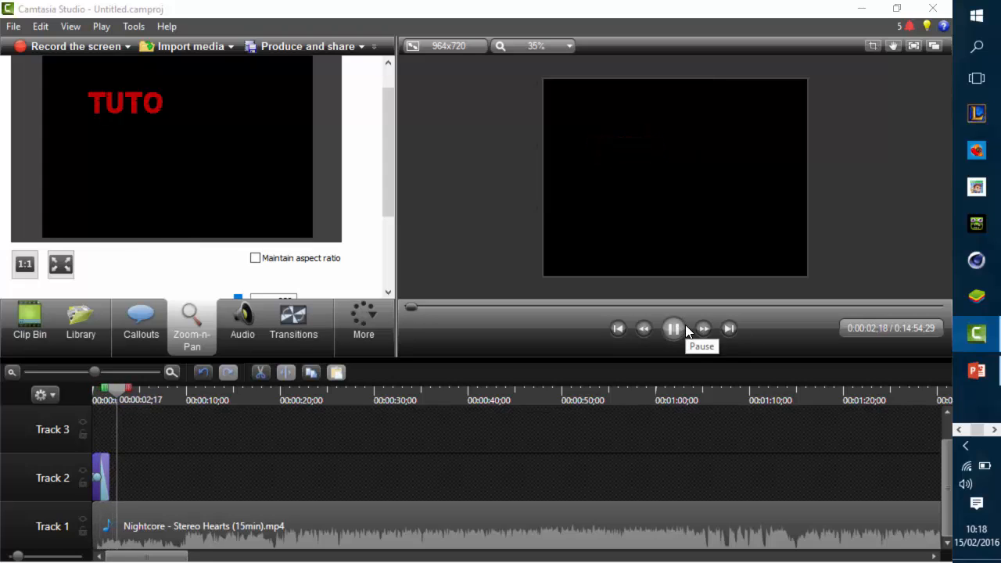
{"action": "left_click", "coordinate": [685, 327]}
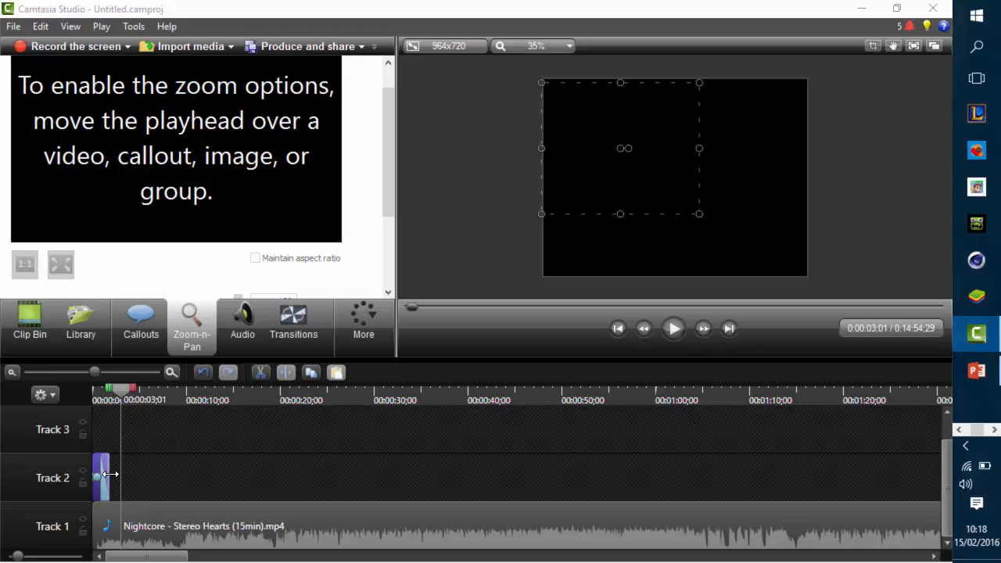
Extend the TUTO callout on Track 2 to about 16 seconds and return the playhead to the start
{"action": "left_click_drag", "start_coordinate": [109, 475], "coordinate": [245, 475]}
{"action": "scroll", "coordinate": [124, 384], "scroll_direction": "up", "scroll_amount": 3}
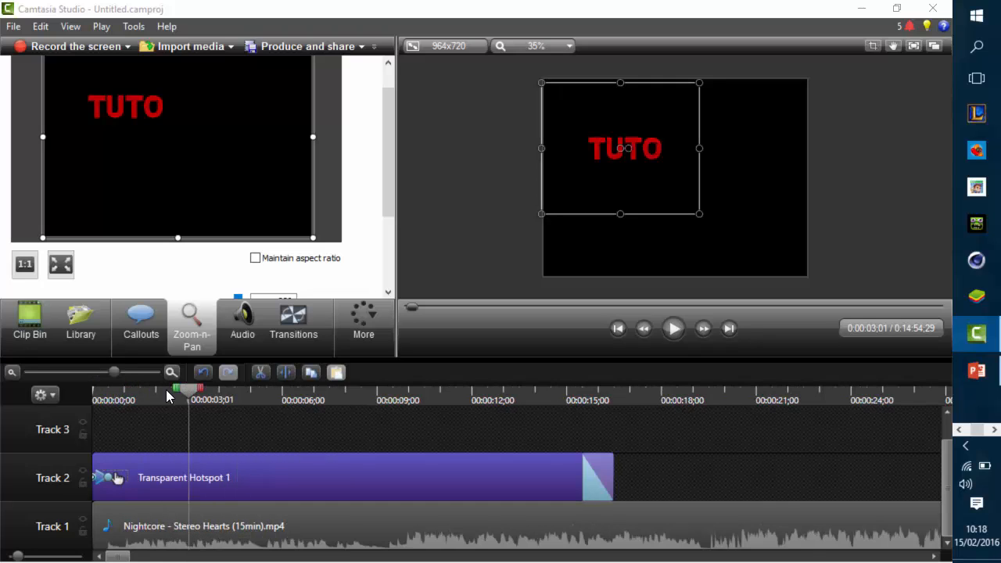
{"action": "left_click_drag", "start_coordinate": [189, 390], "coordinate": [94, 391]}
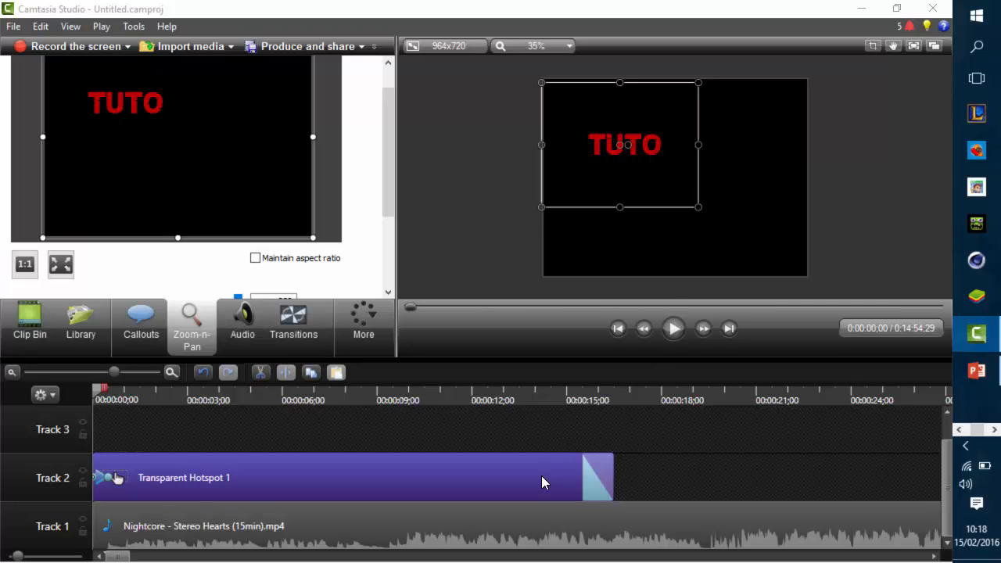
Lower the Nightcore audio on Track 1 to 0% volume and play the timeline to check it
{"action": "left_click", "coordinate": [244, 324]}
{"action": "left_click", "coordinate": [283, 527]}
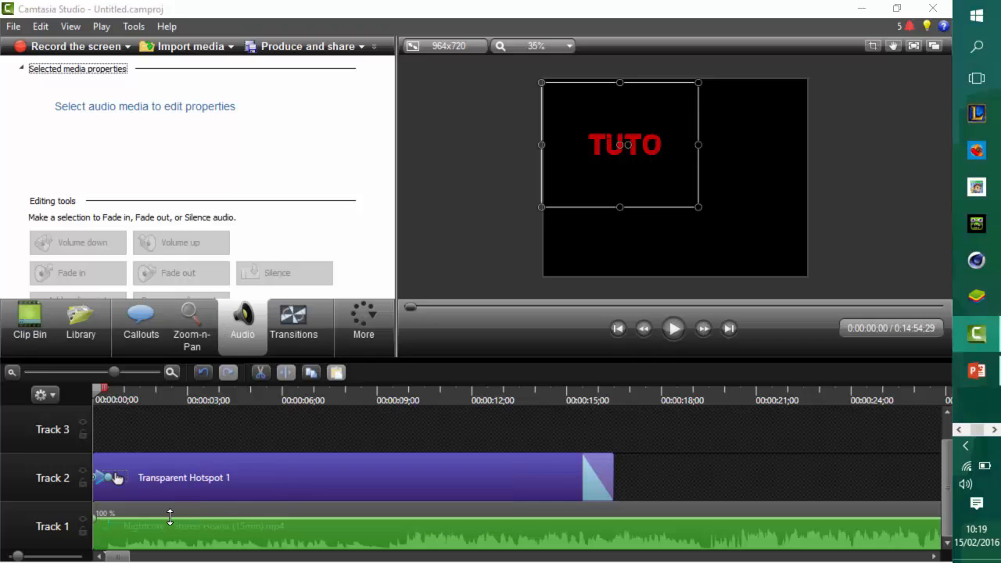
{"action": "left_click_drag", "start_coordinate": [169, 517], "coordinate": [157, 557]}
{"action": "left_click", "coordinate": [36, 352]}
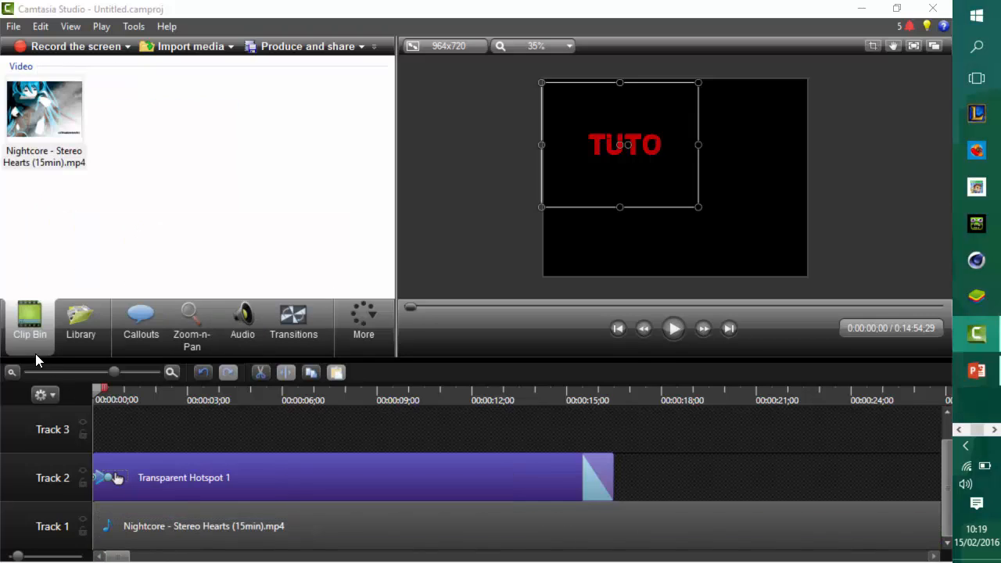
{"action": "left_click", "coordinate": [673, 328]}
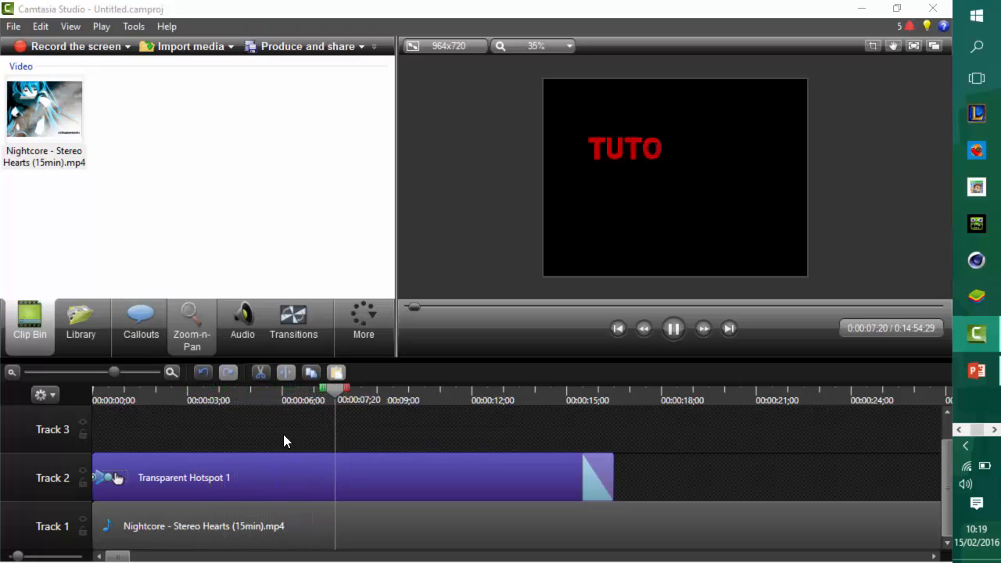
Delete the TUTO callout from Track 2
{"action": "left_click", "coordinate": [403, 484]}
{"action": "key", "text": "Delete"}
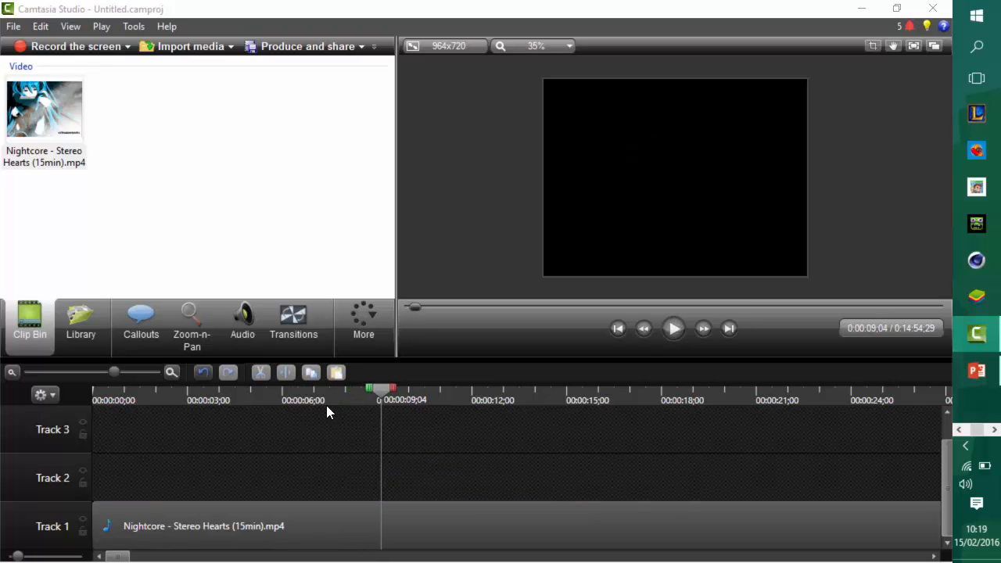
Raise the volume of the Nightcore audio clip on Track 1 back to 100%
{"action": "left_click", "coordinate": [241, 322]}
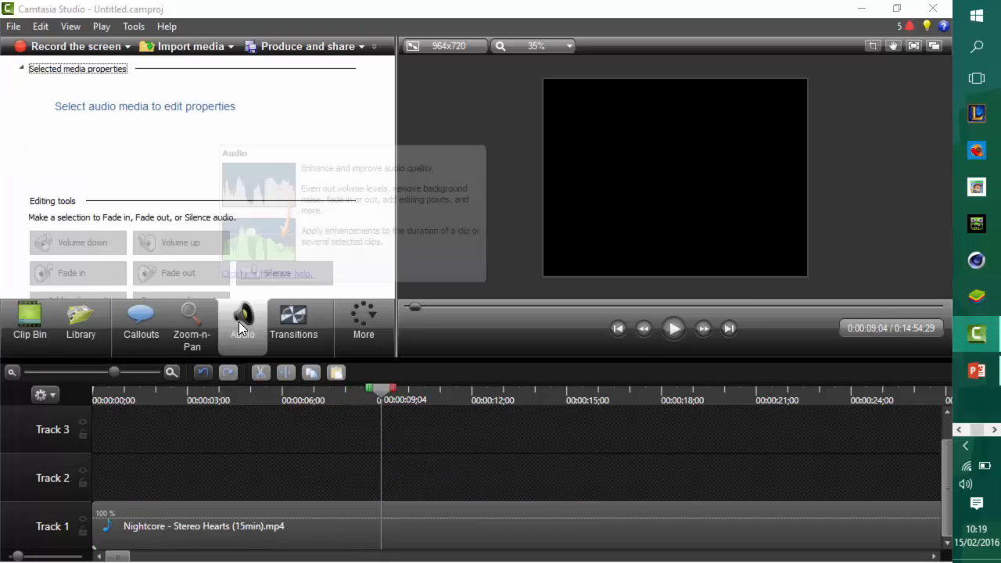
{"action": "left_click", "coordinate": [156, 530]}
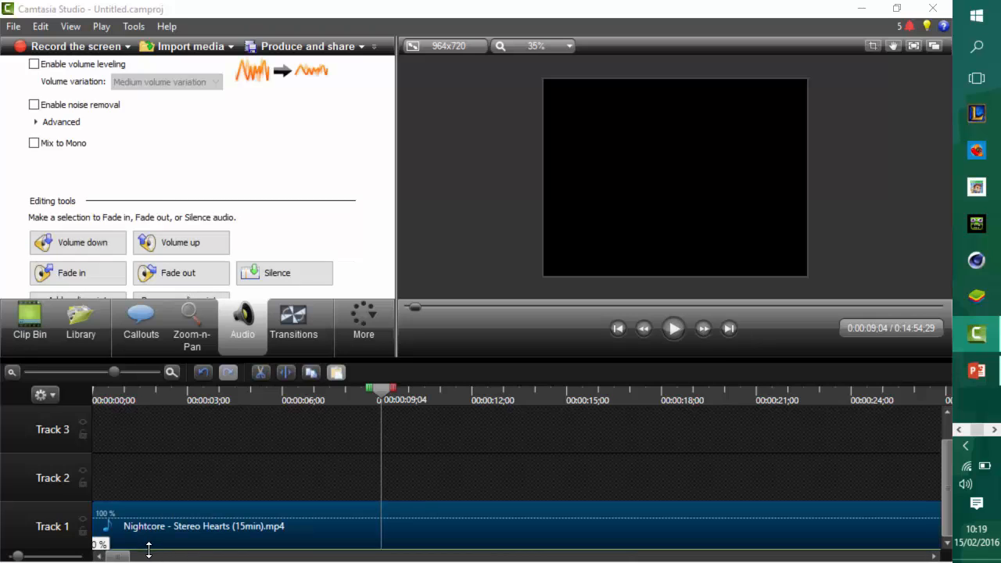
{"action": "left_click_drag", "start_coordinate": [150, 524], "coordinate": [153, 518]}
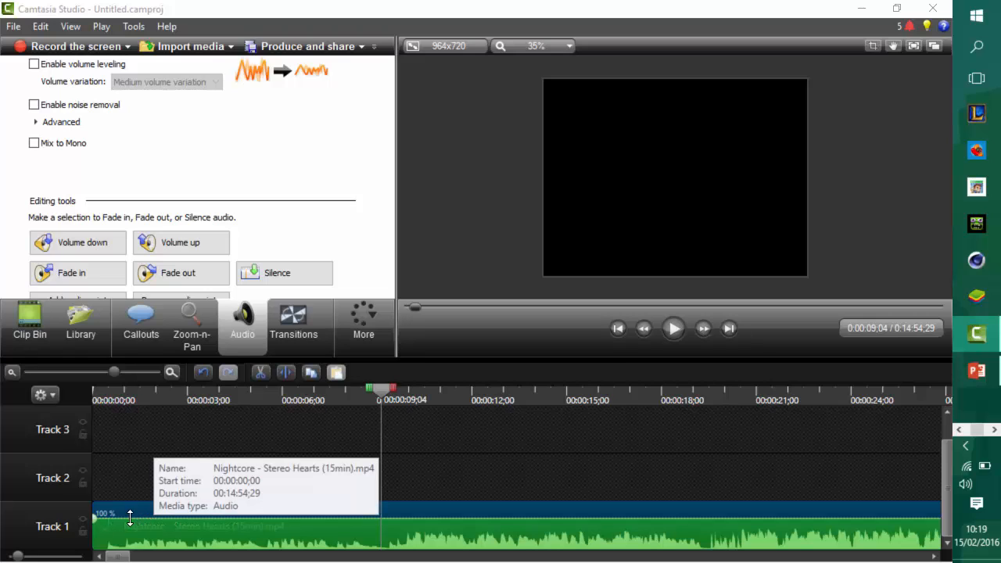
Switch to Chrome to view the YouTube channel page, and return to Camtasia Studio
{"action": "left_click", "coordinate": [957, 430]}
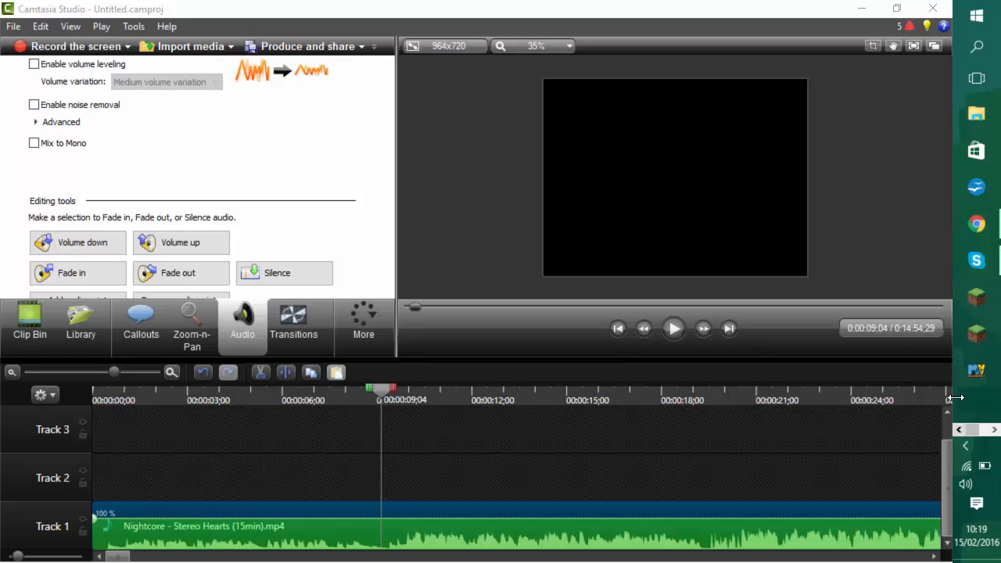
{"action": "left_click", "coordinate": [976, 225]}
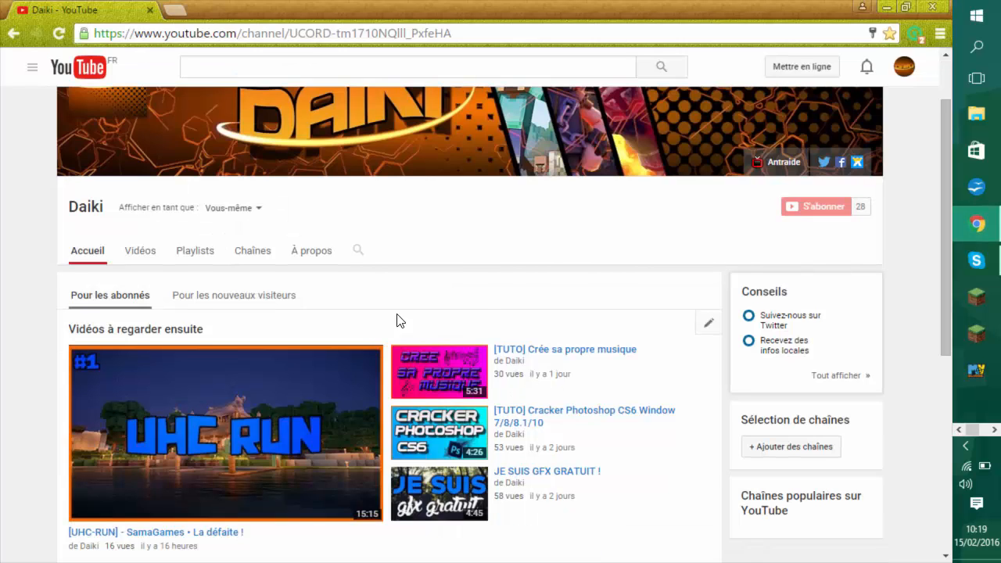
{"action": "left_click", "coordinate": [994, 434]}
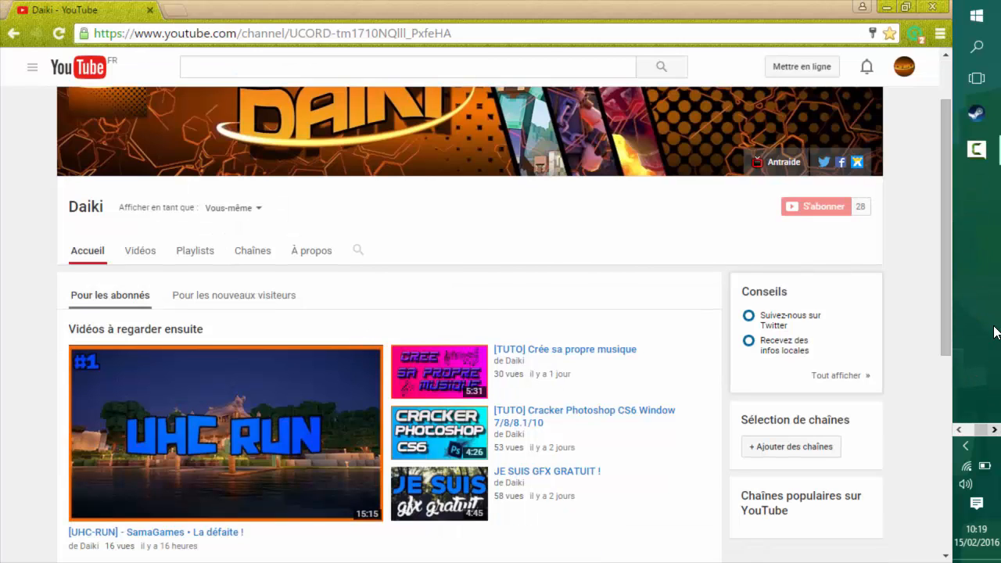
{"action": "left_click", "coordinate": [959, 430]}
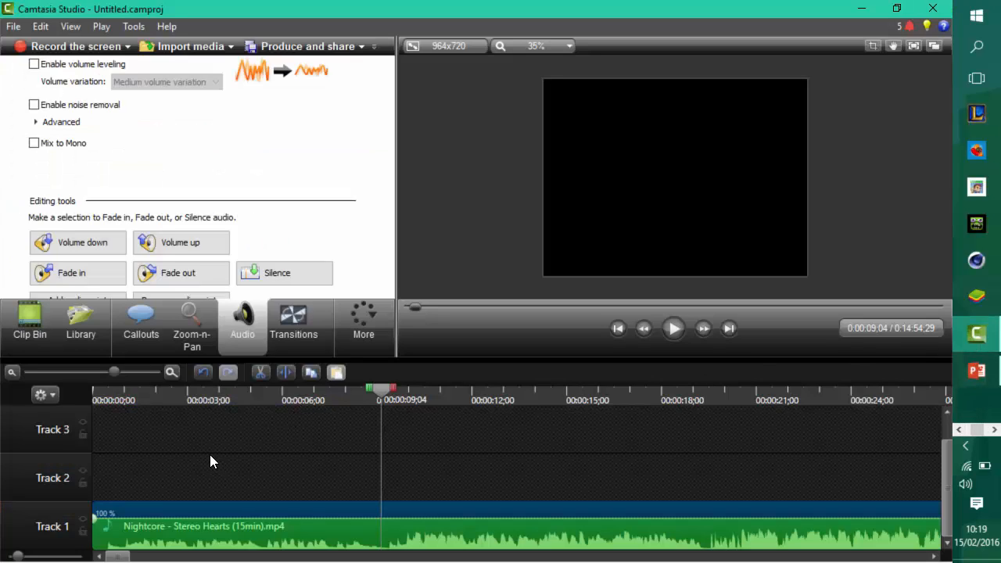
Browse the transitions and try to add Cube rotate to the start of the Nightcore audio clip on Track 1
{"action": "left_click", "coordinate": [310, 308]}
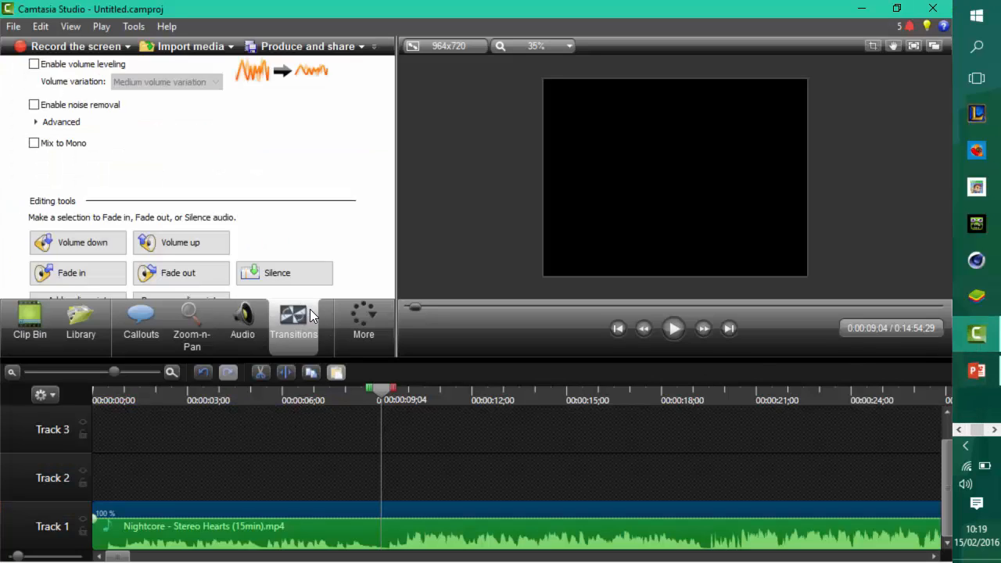
{"action": "scroll", "coordinate": [45, 194], "scroll_direction": "down", "scroll_amount": 10}
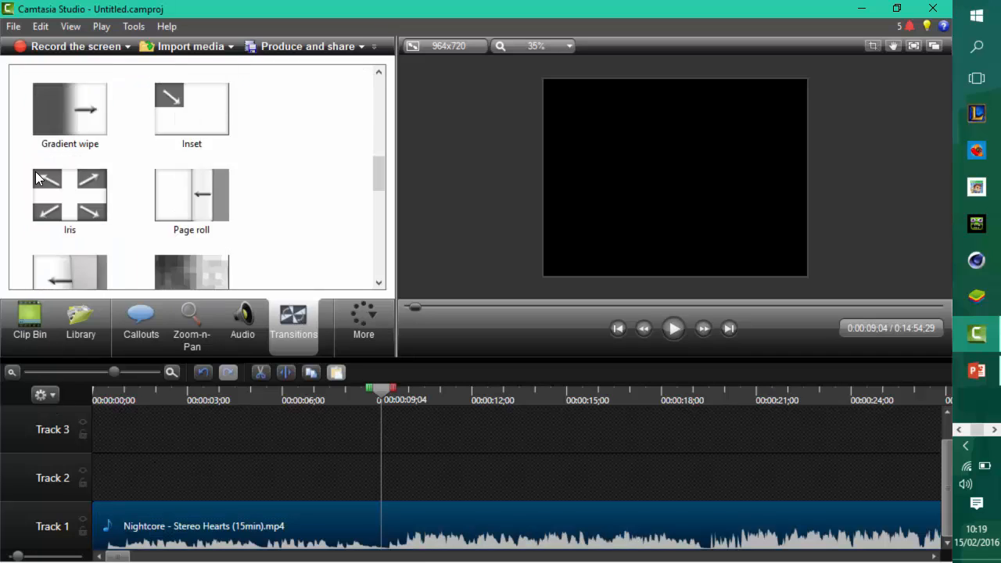
{"action": "scroll", "coordinate": [75, 237], "scroll_direction": "up", "scroll_amount": 4}
{"action": "scroll", "coordinate": [75, 237], "scroll_direction": "up", "scroll_amount": 8}
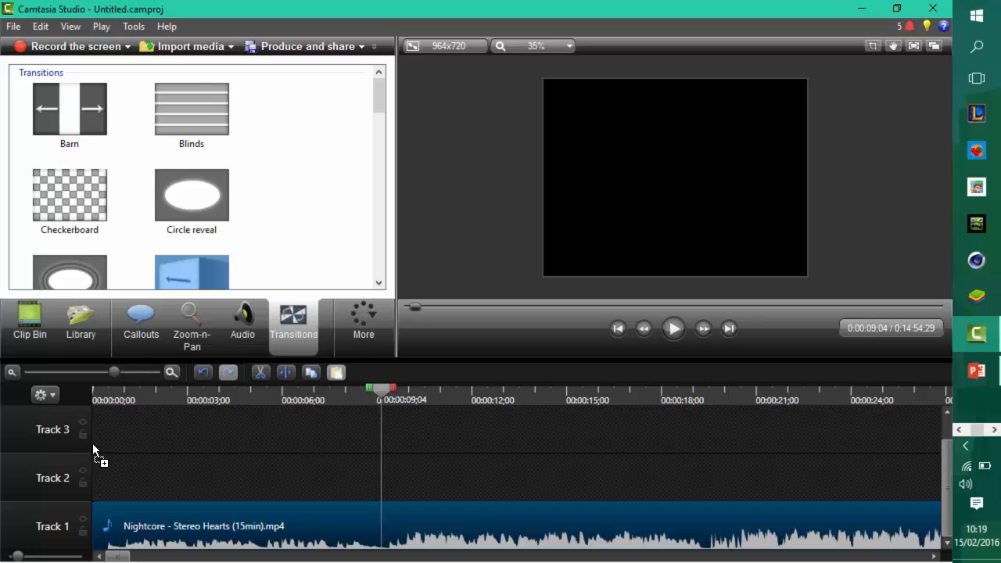
{"action": "left_click_drag", "start_coordinate": [92, 444], "coordinate": [110, 517]}
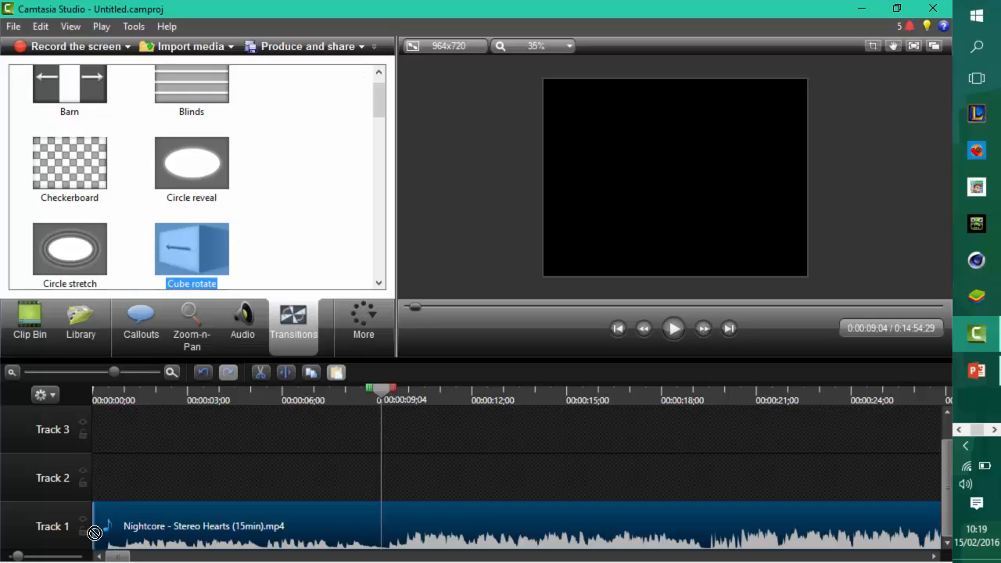
{"action": "left_click_drag", "start_coordinate": [95, 533], "coordinate": [118, 532]}
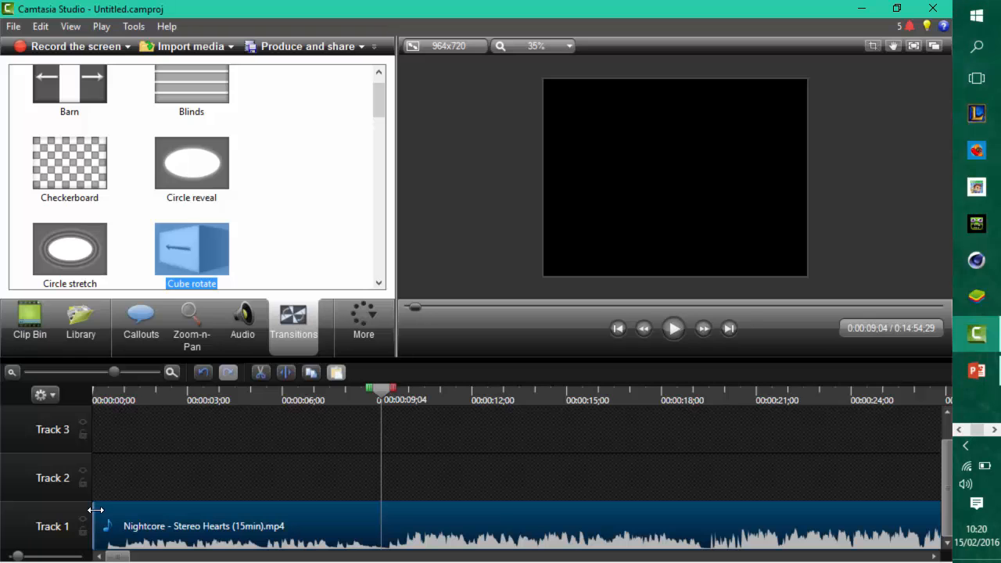
Import Mon intro Minecraft.mp4 from the Intro folder in Vidéos
{"action": "left_click", "coordinate": [199, 48]}
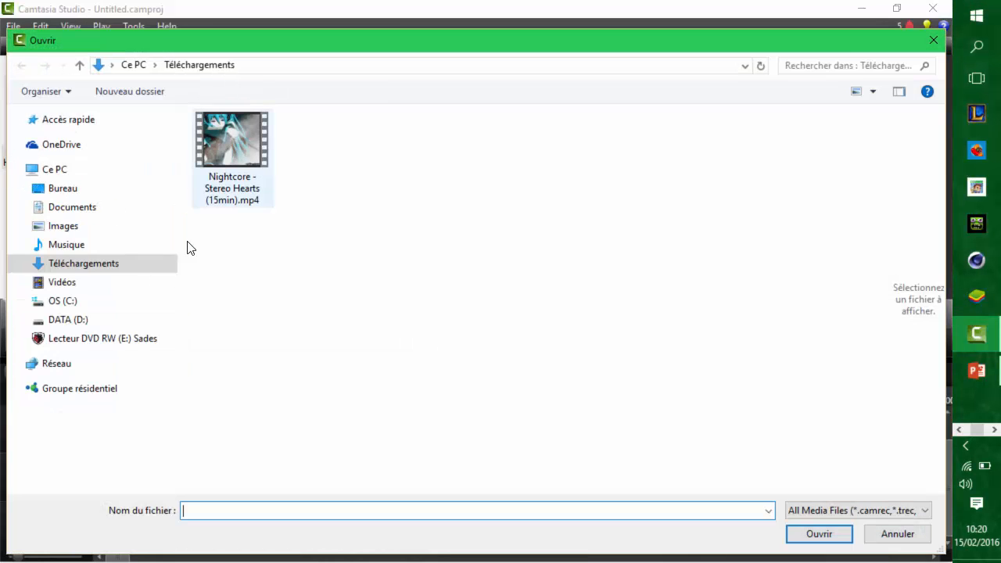
{"action": "left_click", "coordinate": [86, 282]}
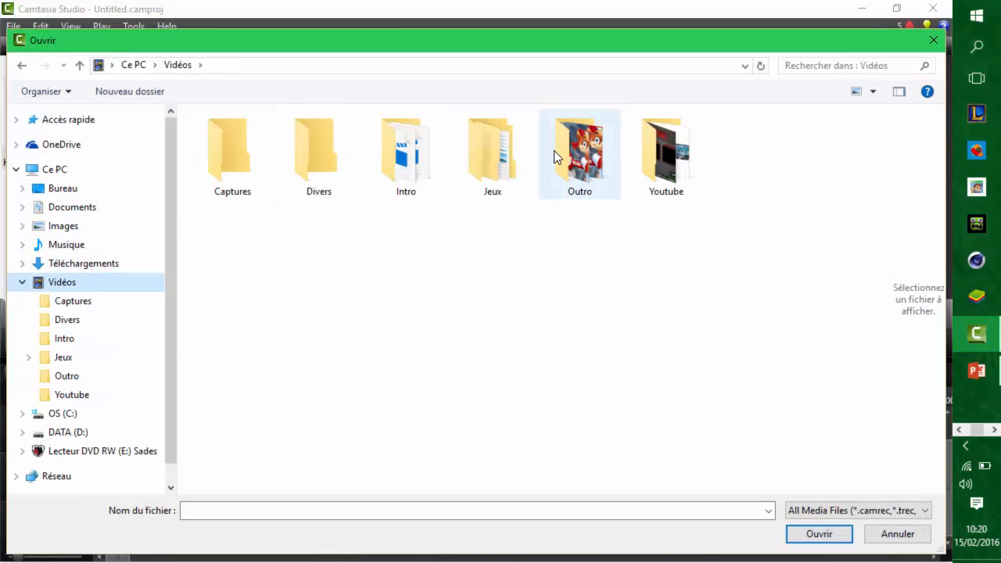
{"action": "double_click", "coordinate": [391, 166]}
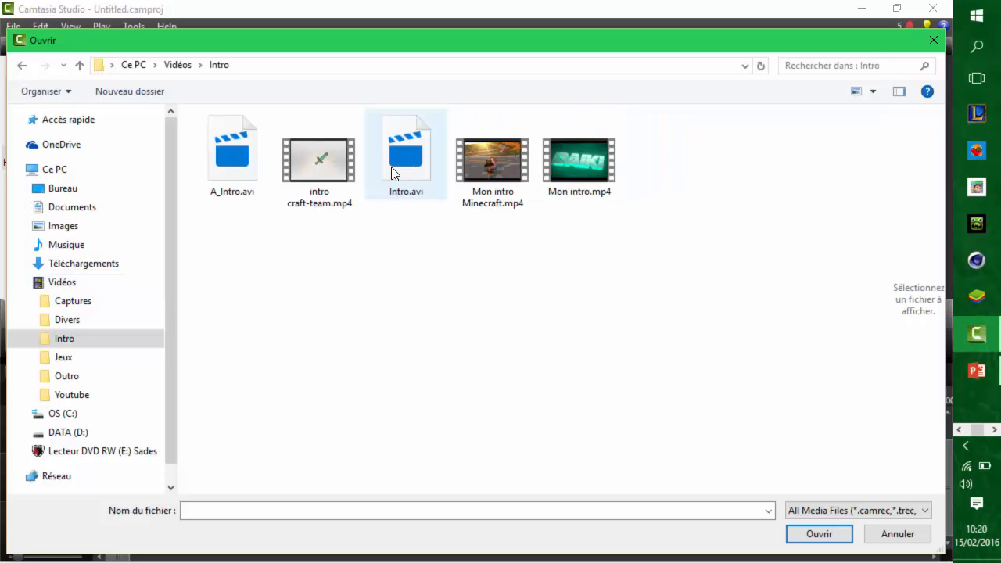
{"action": "double_click", "coordinate": [488, 165]}
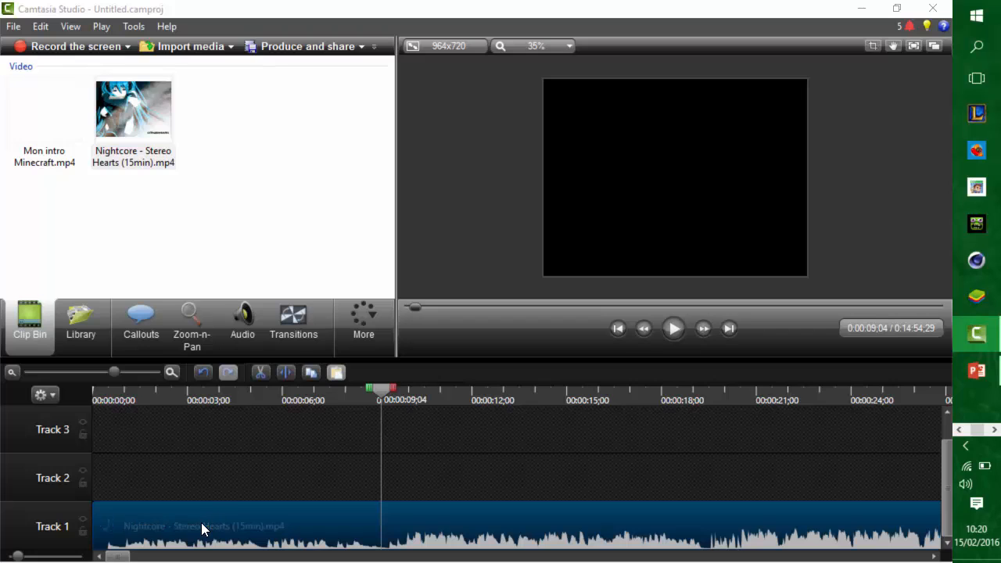
Insert Mon intro Minecraft.mp4 at the start of Track 1, with the Nightcore audio clip placed after it
{"action": "left_click_drag", "start_coordinate": [202, 523], "coordinate": [287, 523]}
{"action": "left_click_drag", "start_coordinate": [60, 146], "coordinate": [112, 495]}
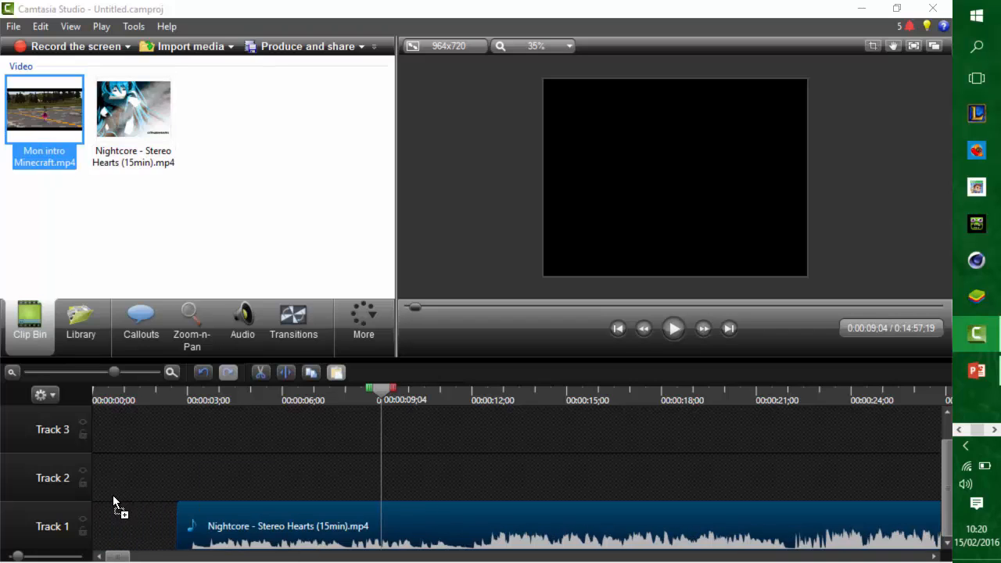
{"action": "mouse_move", "coordinate": [102, 531]}
{"action": "left_mouse_down"}
{"action": "mouse_move", "coordinate": [133, 530]}
{"action": "mouse_move", "coordinate": [86, 529]}
{"action": "left_mouse_up"}
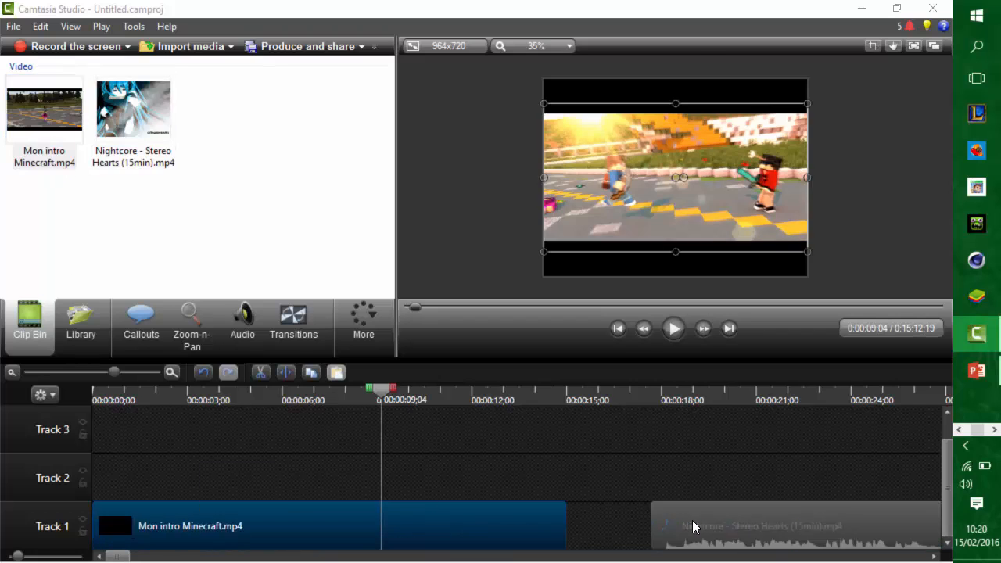
Add a Cube rotate transition to the end of the Mon intro Minecraft clip on Track 1
{"action": "left_click", "coordinate": [291, 325]}
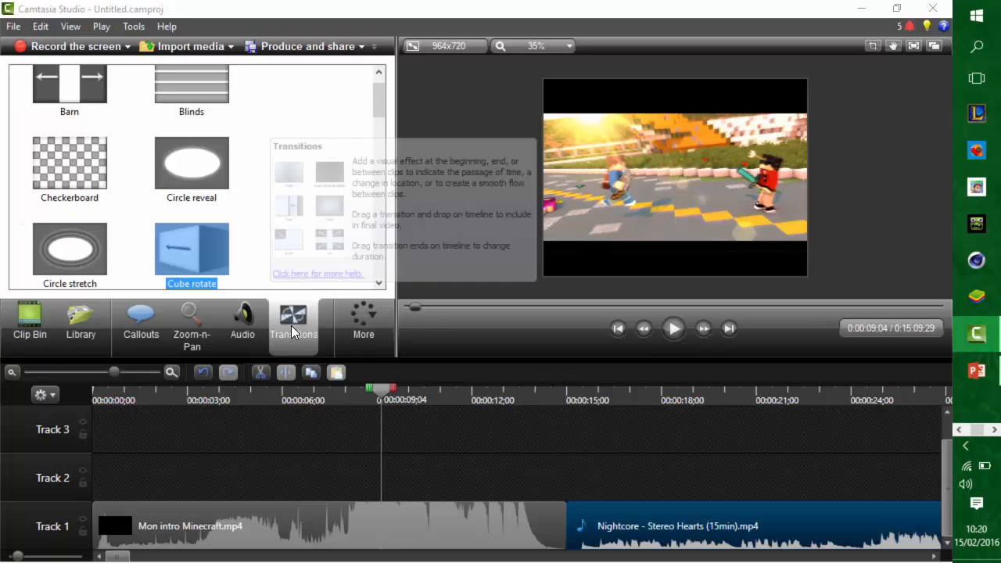
{"action": "left_click_drag", "start_coordinate": [191, 249], "coordinate": [563, 537]}
Play the end of the Mon intro Minecraft clip from about 14 seconds to preview the Cube rotate transition
{"action": "left_click_drag", "start_coordinate": [383, 392], "coordinate": [531, 393]}
{"action": "left_click", "coordinate": [686, 320]}
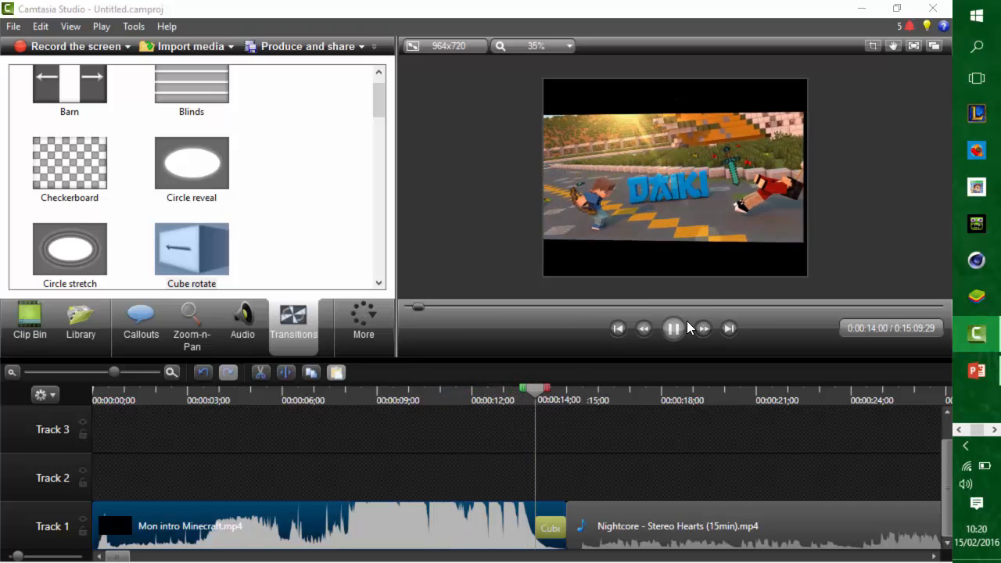
{"action": "left_click", "coordinate": [687, 322]}
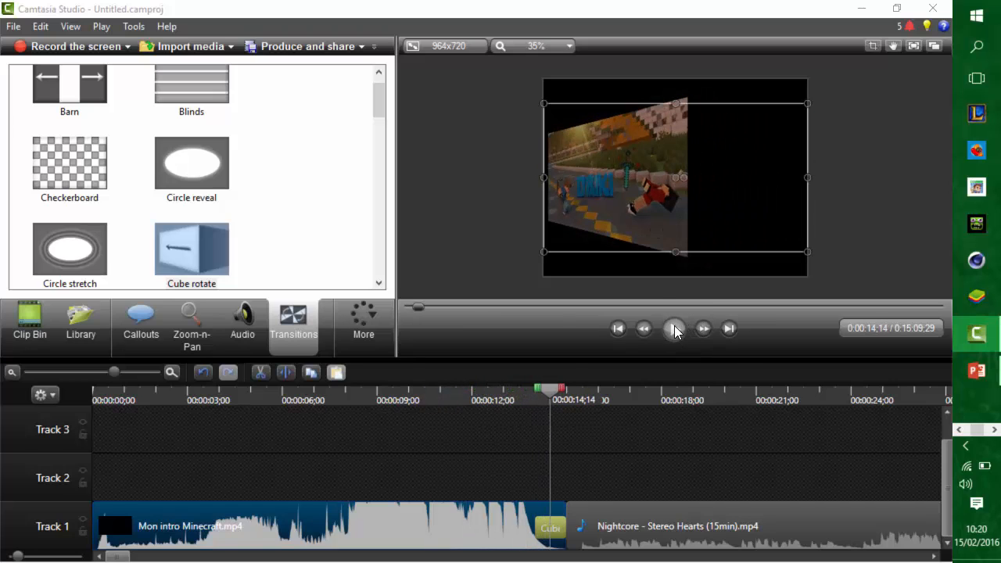
{"action": "left_click", "coordinate": [677, 332]}
{"action": "left_click", "coordinate": [675, 331]}
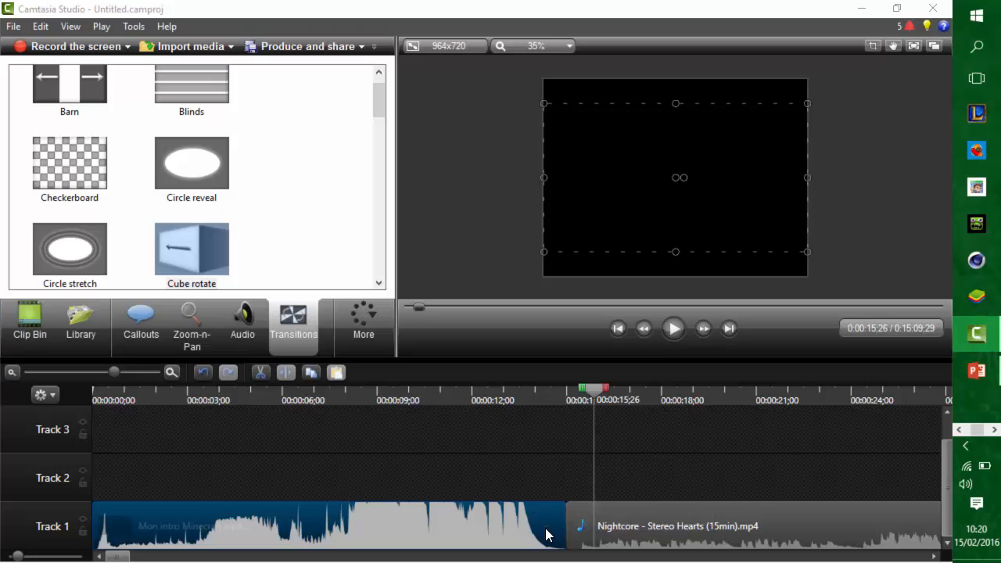
Add a Zig zag transition to the end of the Mon intro Minecraft clip on Track 1
{"action": "scroll", "coordinate": [210, 229], "scroll_direction": "up", "scroll_amount": 1}
{"action": "scroll", "coordinate": [205, 227], "scroll_direction": "down", "scroll_amount": 10}
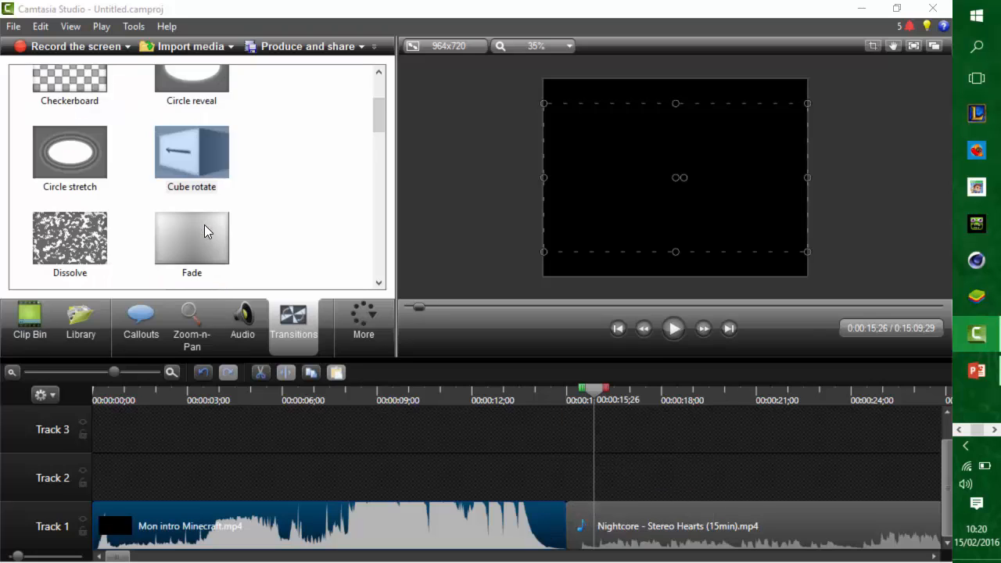
{"action": "scroll", "coordinate": [205, 232], "scroll_direction": "down", "scroll_amount": 3}
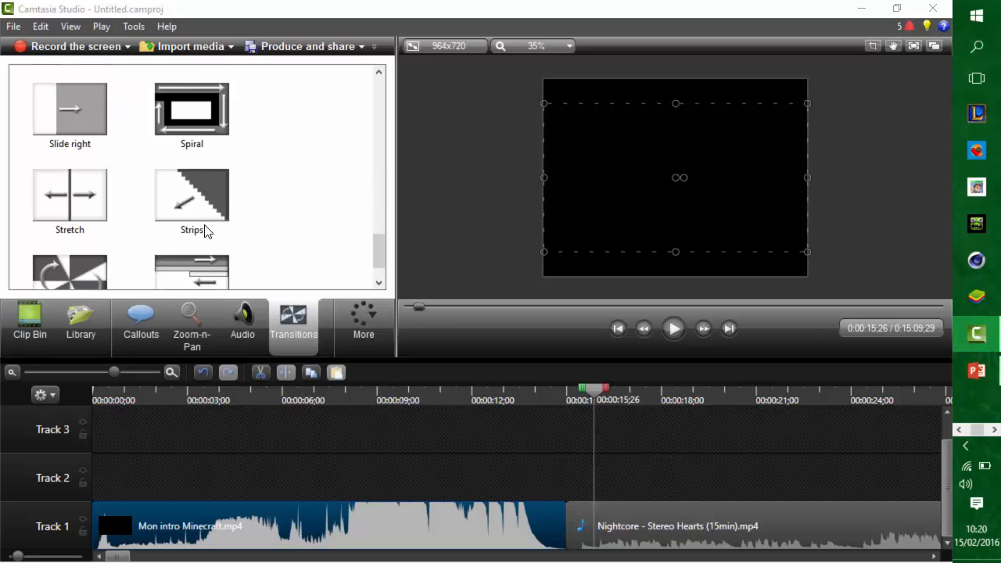
{"action": "scroll", "coordinate": [206, 231], "scroll_direction": "down", "scroll_amount": 1}
{"action": "scroll", "coordinate": [205, 228], "scroll_direction": "up", "scroll_amount": 2}
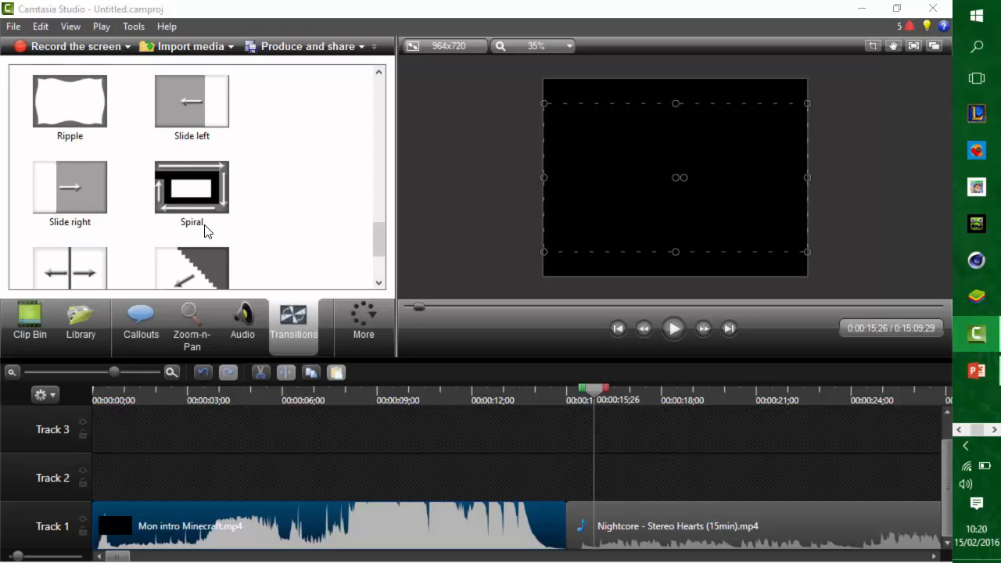
{"action": "scroll", "coordinate": [205, 228], "scroll_direction": "down", "scroll_amount": 2}
{"action": "mouse_move", "coordinate": [185, 233]}
{"action": "left_mouse_down"}
{"action": "mouse_move", "coordinate": [527, 493]}
{"action": "mouse_move", "coordinate": [560, 530]}
{"action": "left_mouse_up"}
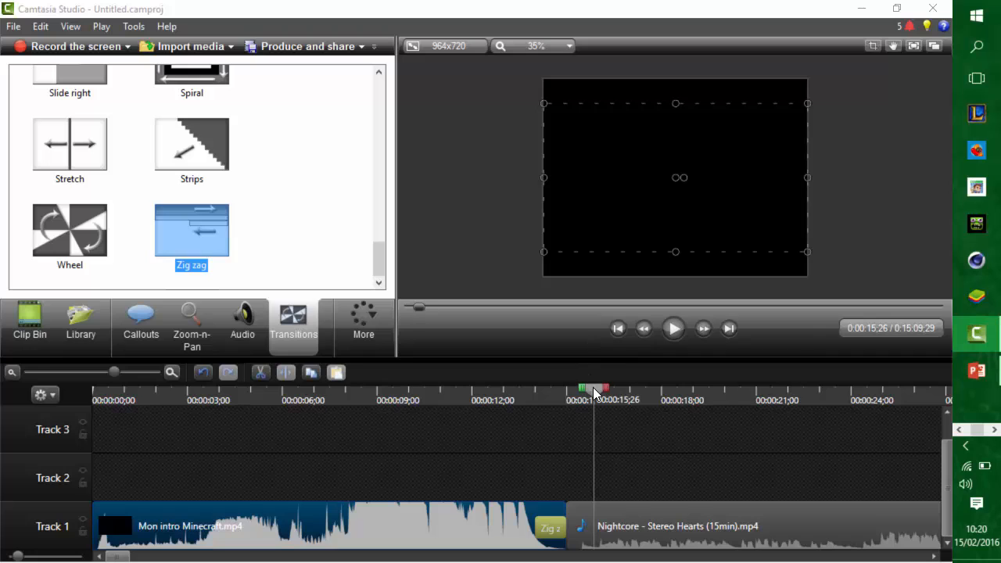
Position the playhead at 14 seconds and lower the Mon intro Minecraft clip's audio volume all the way down
{"action": "left_click_drag", "start_coordinate": [594, 389], "coordinate": [522, 399]}
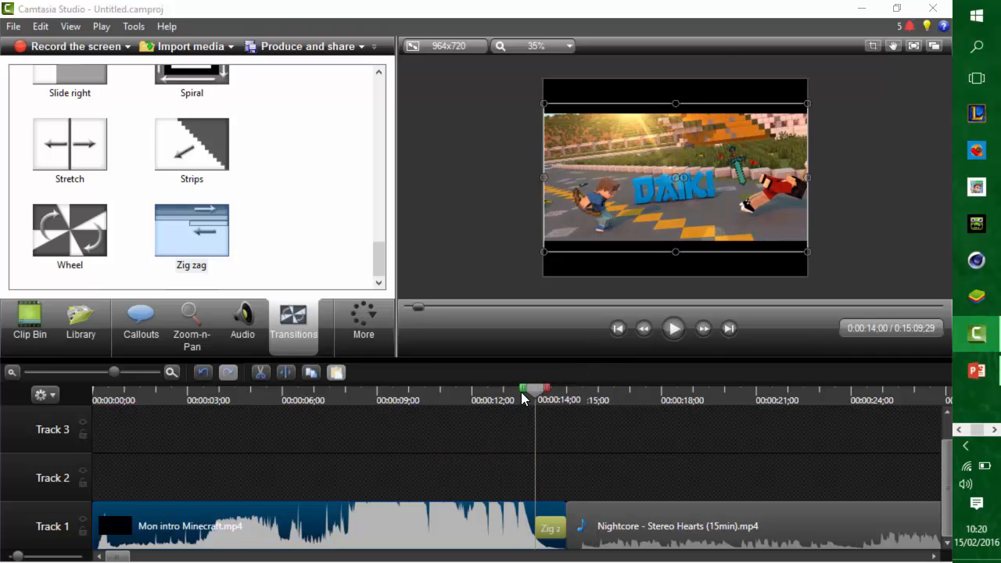
{"action": "left_click", "coordinate": [235, 338]}
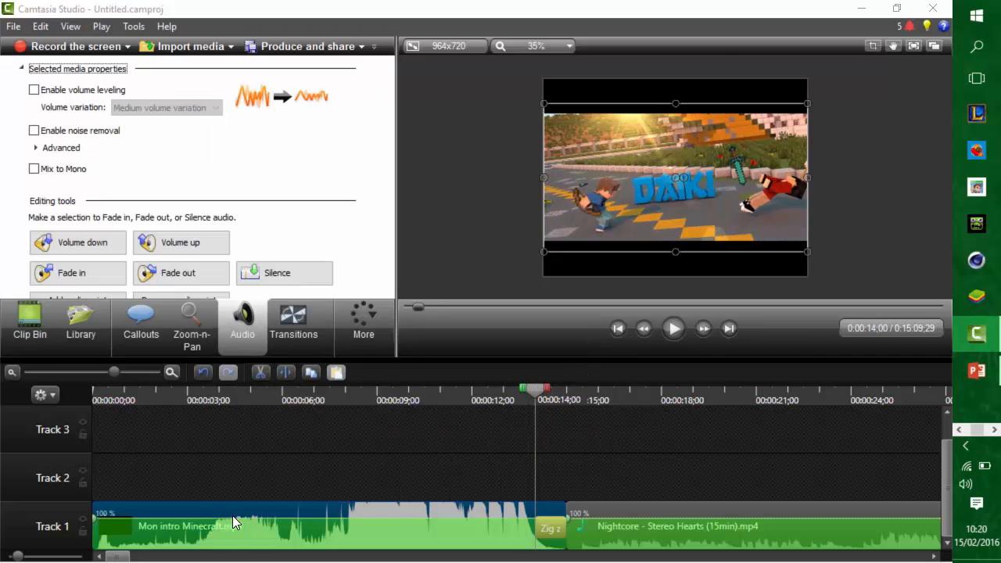
{"action": "left_click_drag", "start_coordinate": [231, 518], "coordinate": [235, 549]}
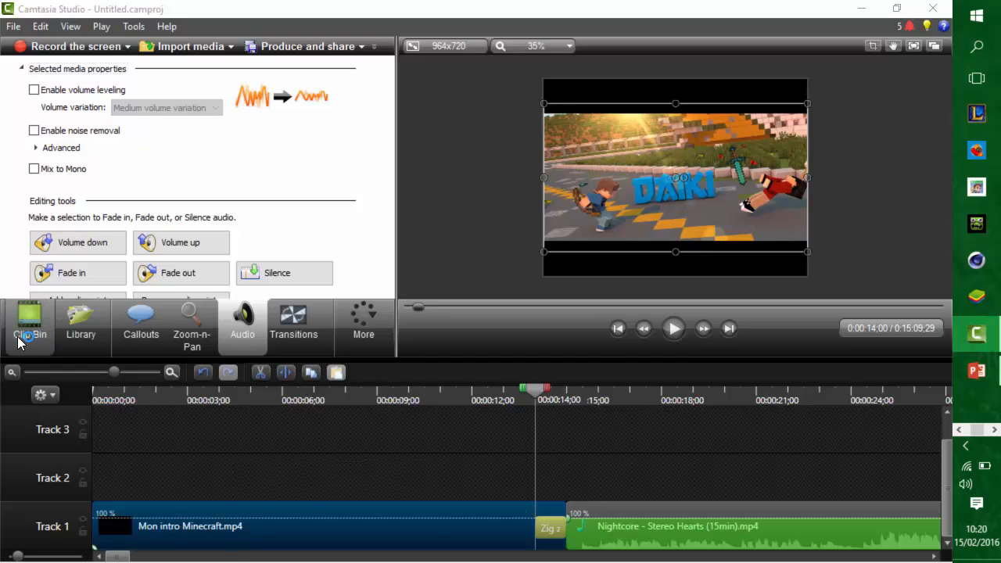
Play the timeline from 14 seconds to preview the Zig zag transition, and pause past the start of the Nightcore clip
{"action": "left_click", "coordinate": [23, 336]}
{"action": "left_click", "coordinate": [673, 328]}
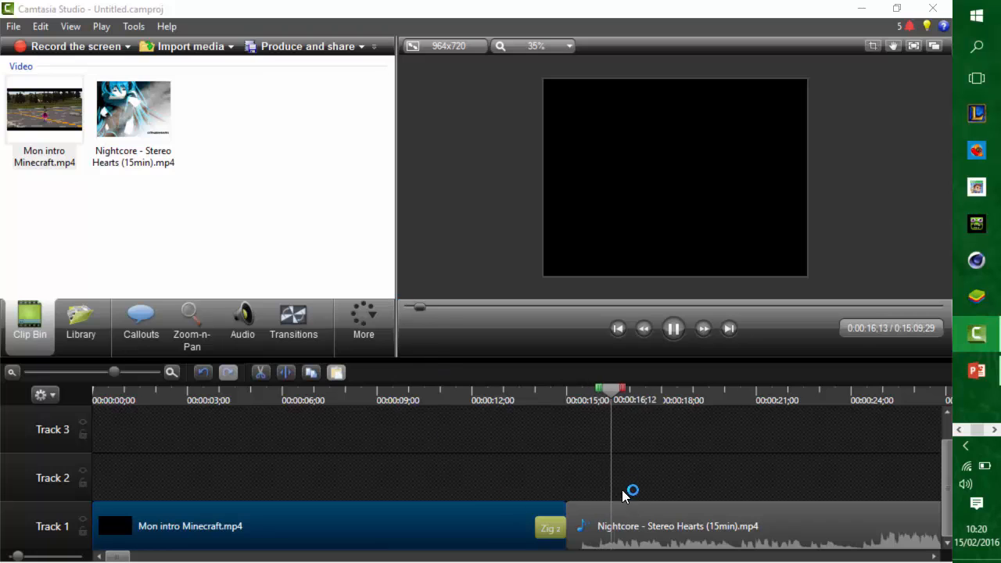
{"action": "left_click", "coordinate": [670, 328]}
Lower the audio volume of the Nightcore - Stereo Hearts clip on Track 1 all the way down
{"action": "left_click", "coordinate": [674, 508]}
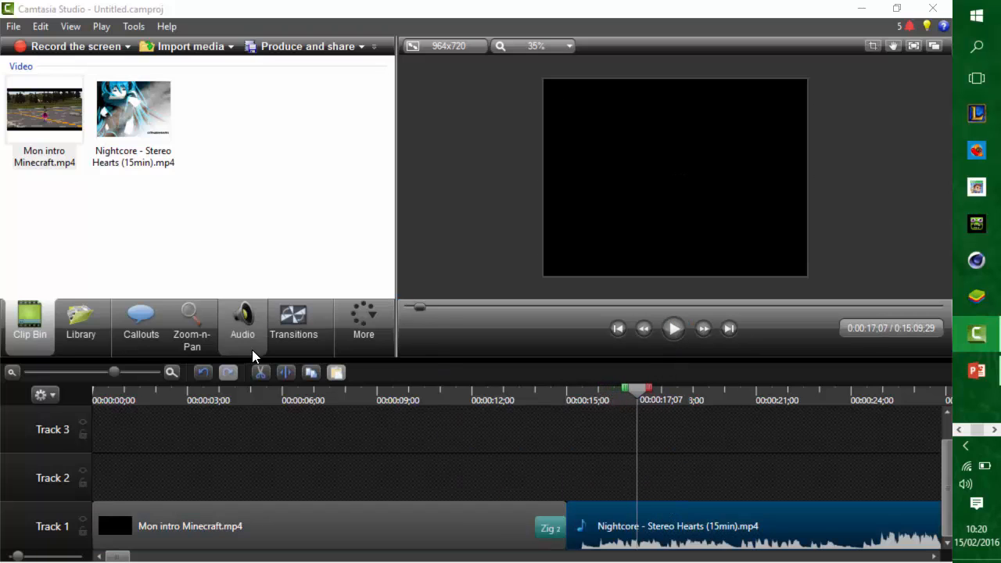
{"action": "left_click", "coordinate": [252, 349]}
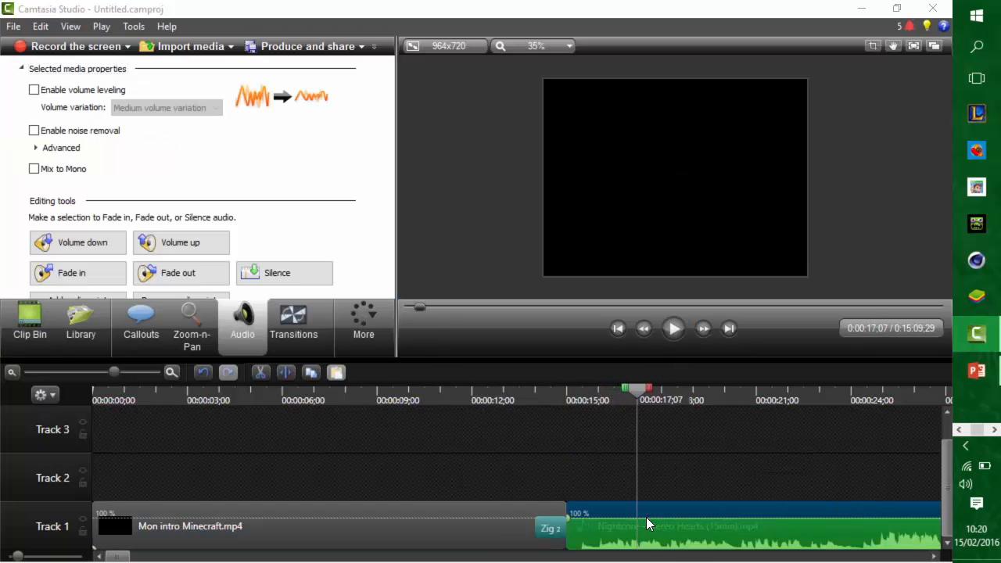
{"action": "left_click", "coordinate": [646, 522]}
{"action": "left_click_drag", "start_coordinate": [642, 519], "coordinate": [648, 558]}
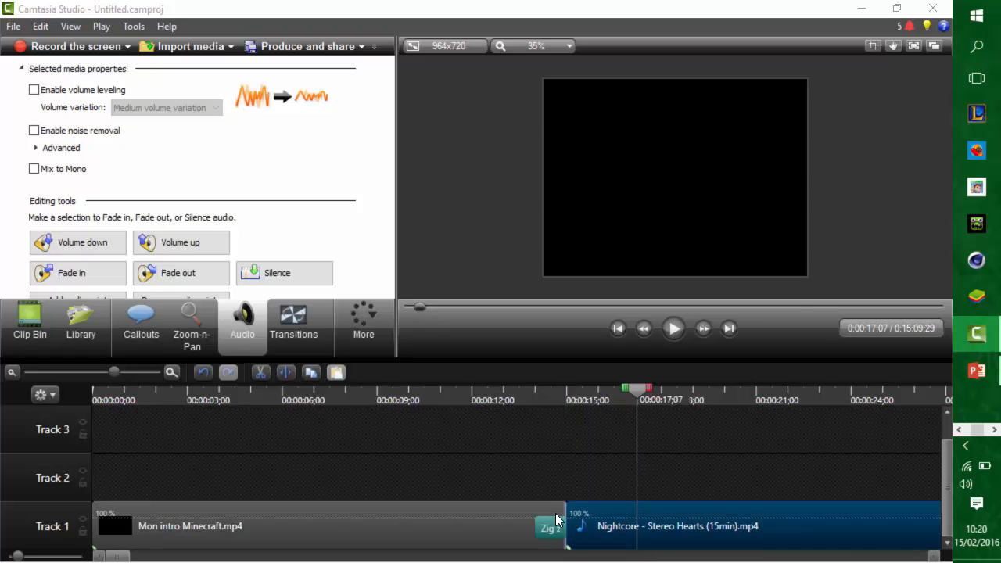
Replace the Zig zag transition at the end of the Mon intro Minecraft clip with Spiral and preview it from about 14 seconds
{"action": "left_click", "coordinate": [556, 520]}
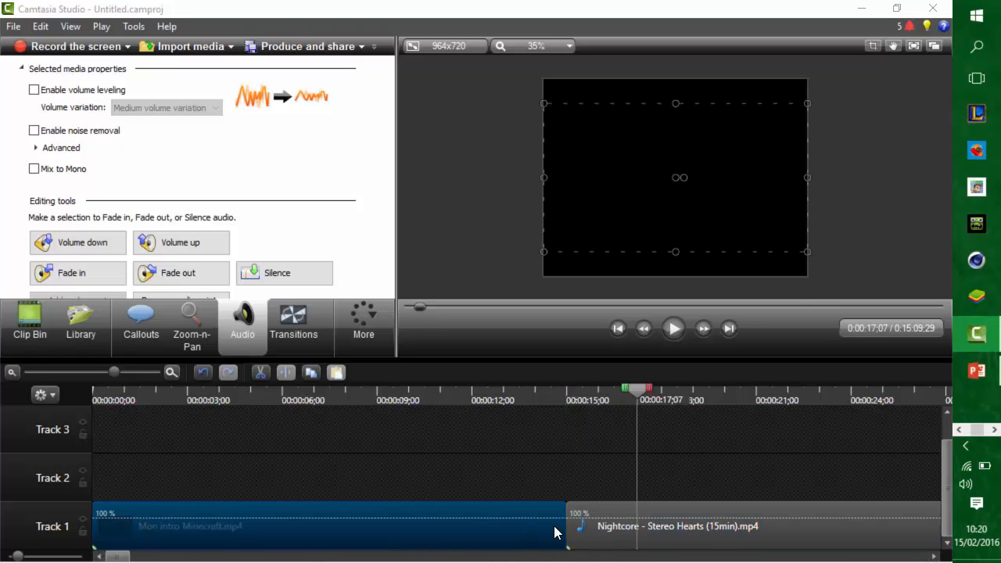
{"action": "left_click", "coordinate": [295, 332]}
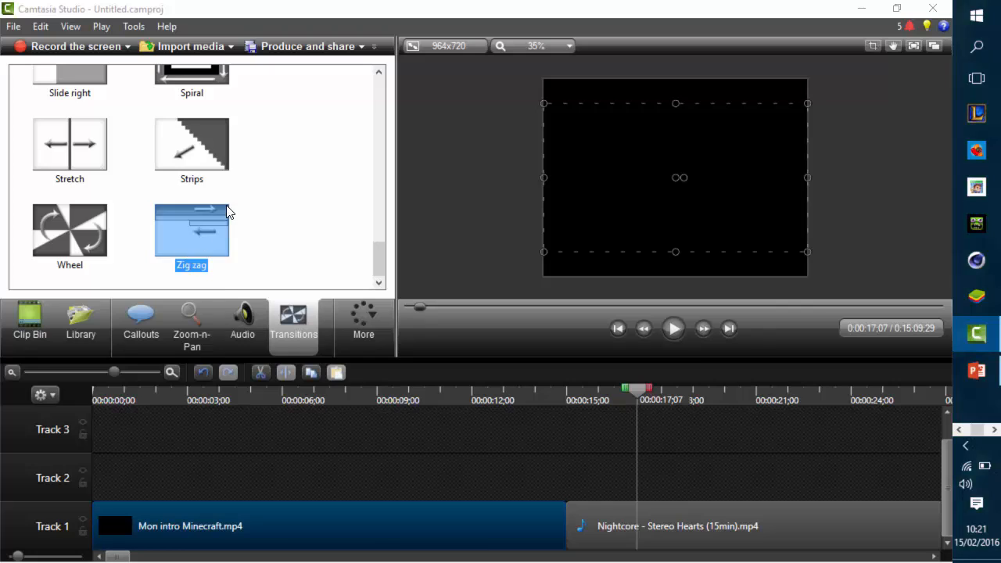
{"action": "scroll", "coordinate": [228, 211], "scroll_direction": "up", "scroll_amount": 2}
{"action": "left_click_drag", "start_coordinate": [198, 196], "coordinate": [552, 525]}
{"action": "left_click_drag", "start_coordinate": [635, 393], "coordinate": [536, 399]}
{"action": "left_click", "coordinate": [683, 326]}
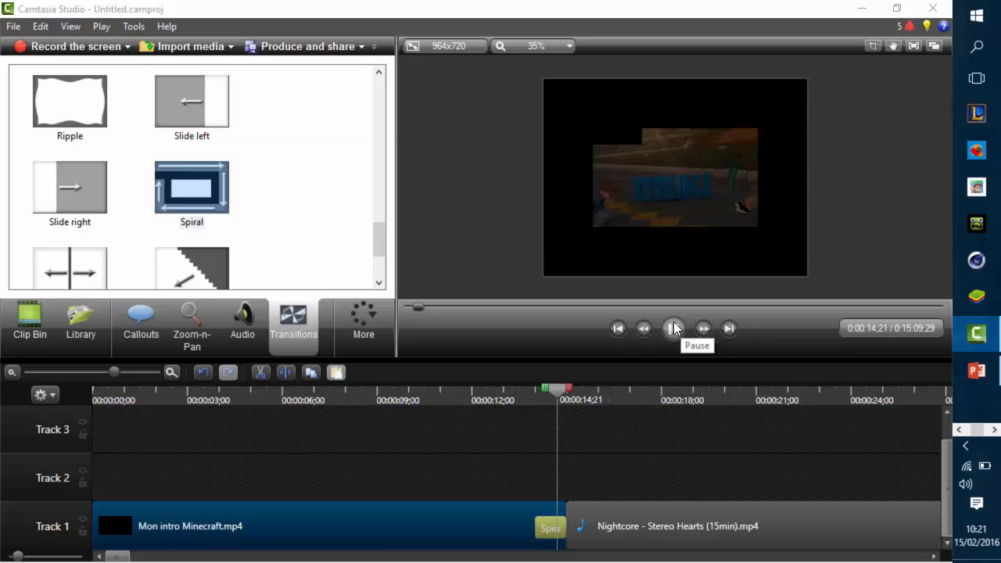
Replace the Spiral transition at the end of the Mon intro Minecraft clip with Dissolve
{"action": "scroll", "coordinate": [75, 281], "scroll_direction": "down", "scroll_amount": 3}
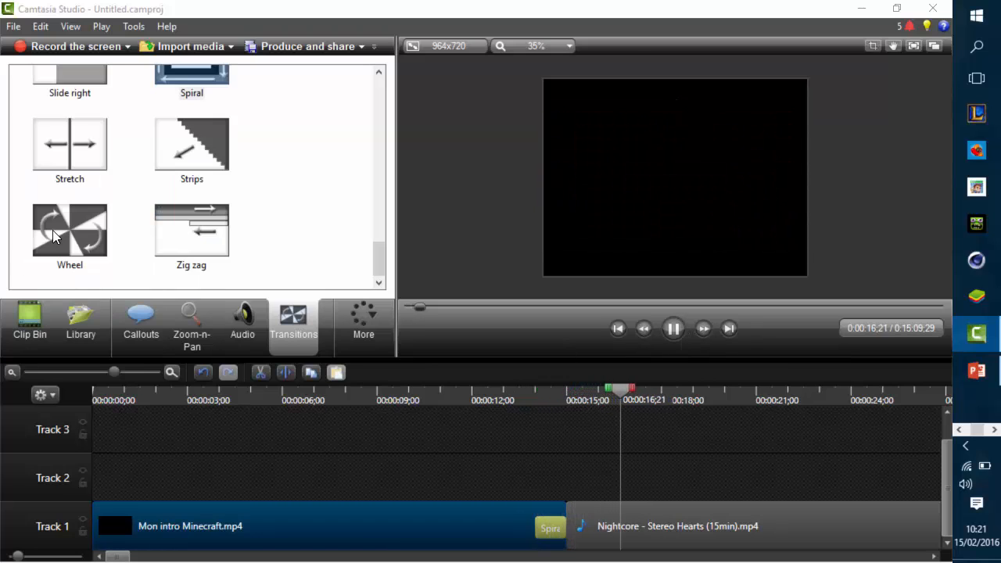
{"action": "scroll", "coordinate": [84, 219], "scroll_direction": "up", "scroll_amount": 5}
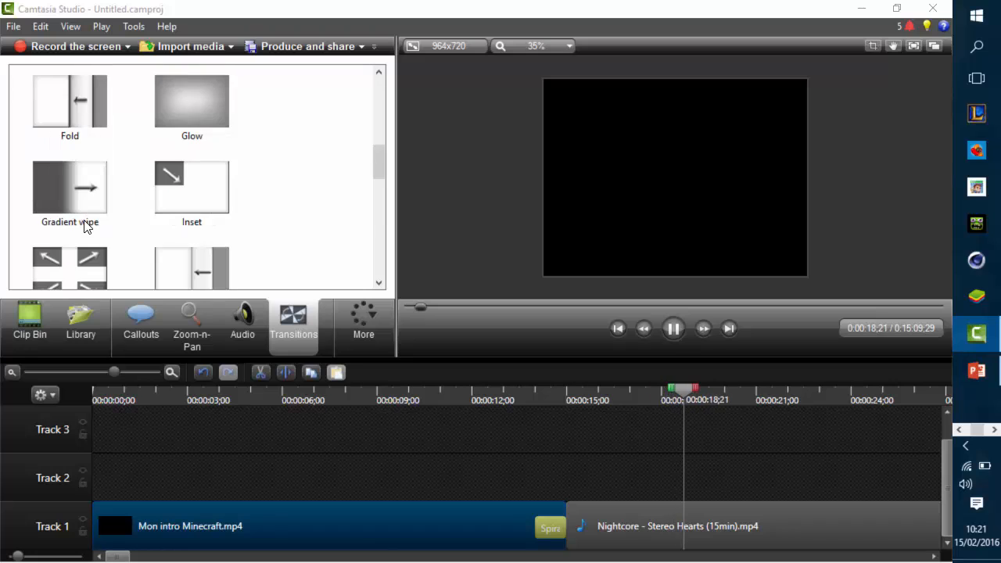
{"action": "scroll", "coordinate": [83, 219], "scroll_direction": "down", "scroll_amount": 1}
{"action": "scroll", "coordinate": [83, 220], "scroll_direction": "down", "scroll_amount": 2}
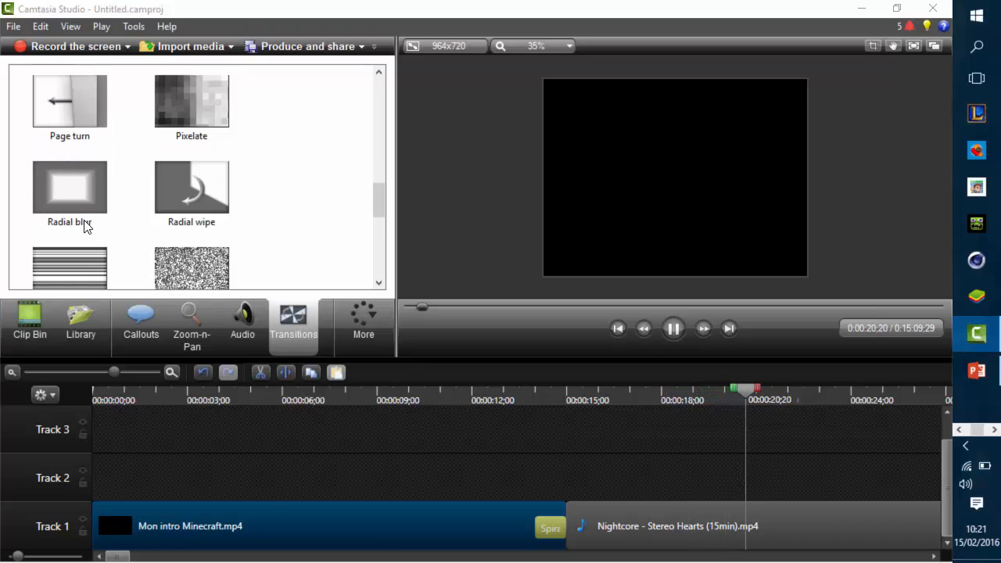
{"action": "scroll", "coordinate": [84, 220], "scroll_direction": "up", "scroll_amount": 5}
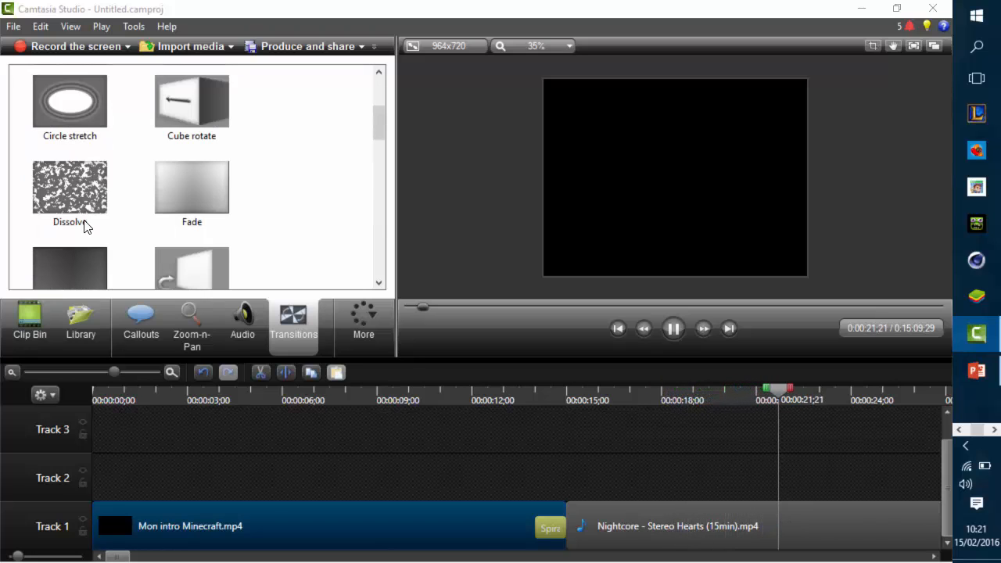
{"action": "scroll", "coordinate": [85, 225], "scroll_direction": "up", "scroll_amount": 3}
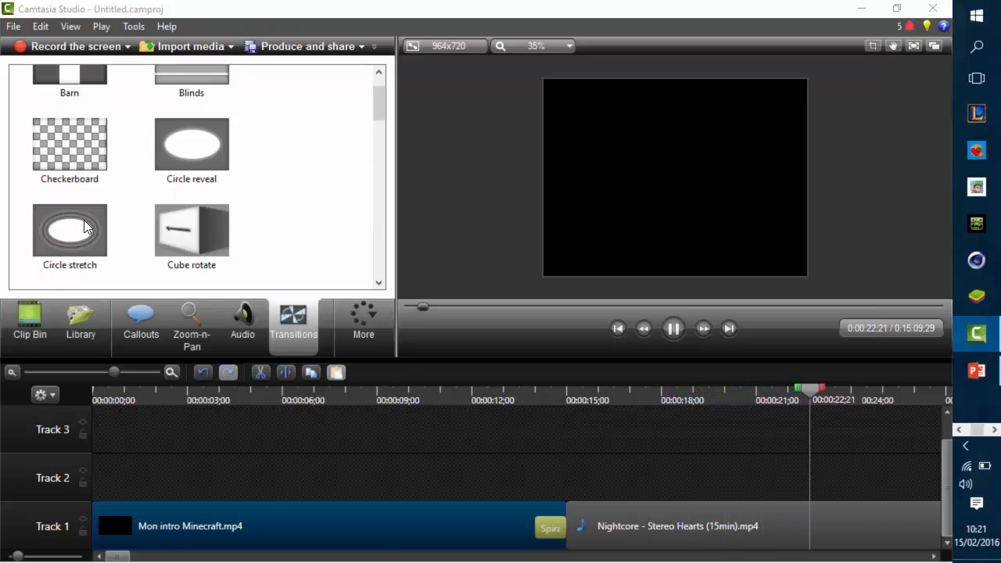
{"action": "scroll", "coordinate": [84, 225], "scroll_direction": "down", "scroll_amount": 2}
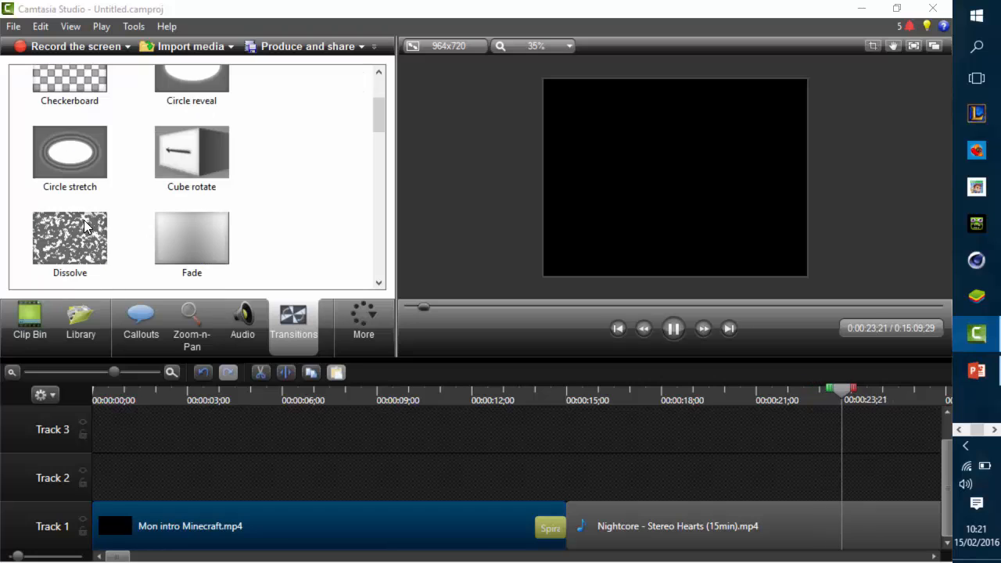
{"action": "left_click_drag", "start_coordinate": [86, 226], "coordinate": [550, 525]}
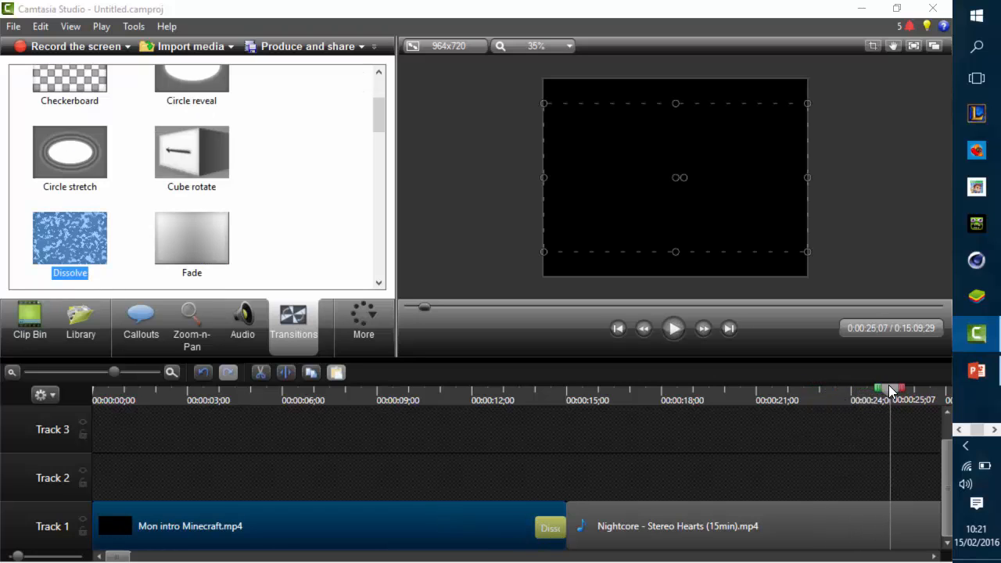
Play the end of the Mon intro Minecraft clip from 14 seconds to preview the Dissolve transition
{"action": "left_click", "coordinate": [535, 389]}
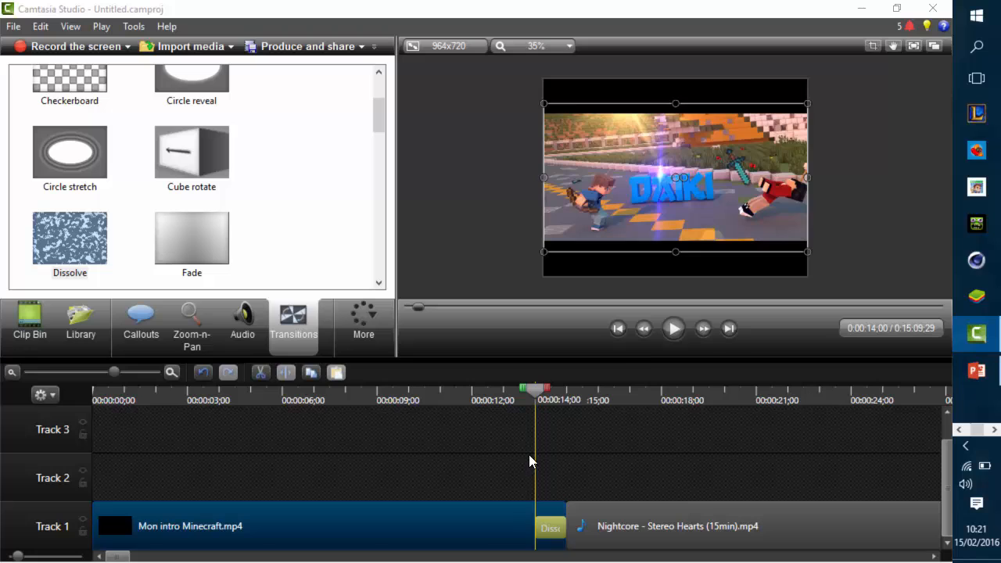
{"action": "left_click", "coordinate": [672, 328]}
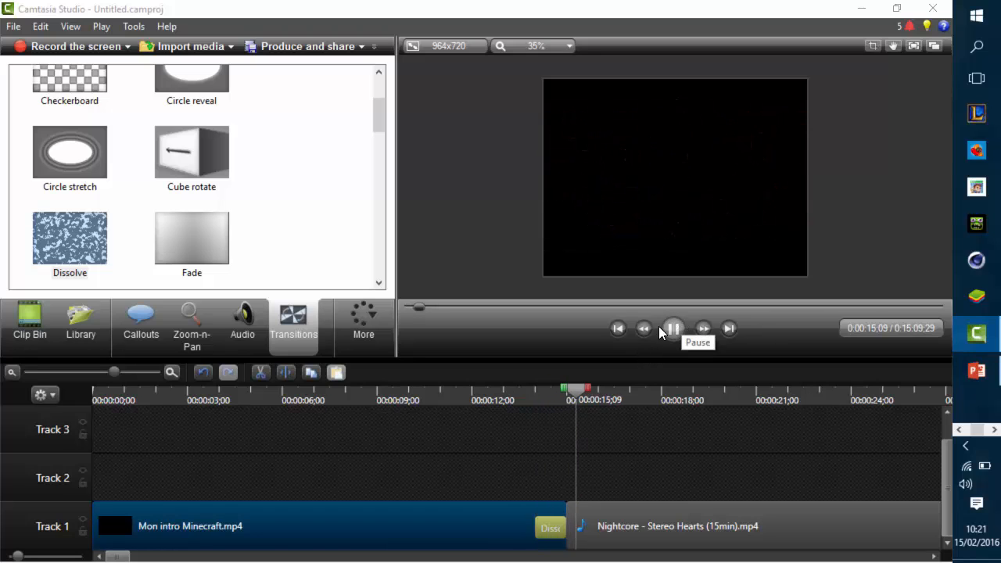
{"action": "left_click", "coordinate": [677, 325]}
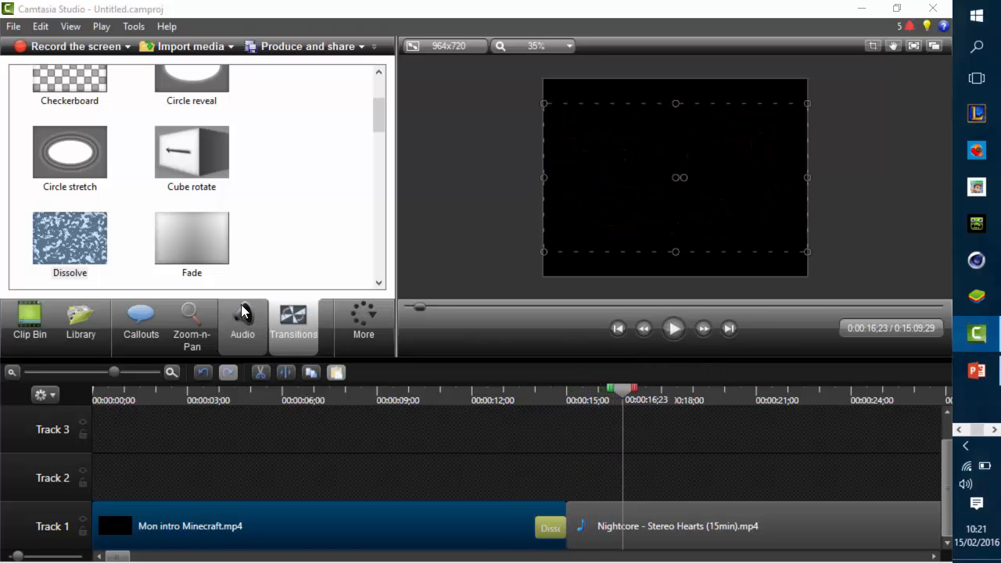
Replace the Dissolve transition at the end of the Mon intro Minecraft clip with Fade and preview it from 14 seconds
{"action": "left_click_drag", "start_coordinate": [185, 259], "coordinate": [549, 527]}
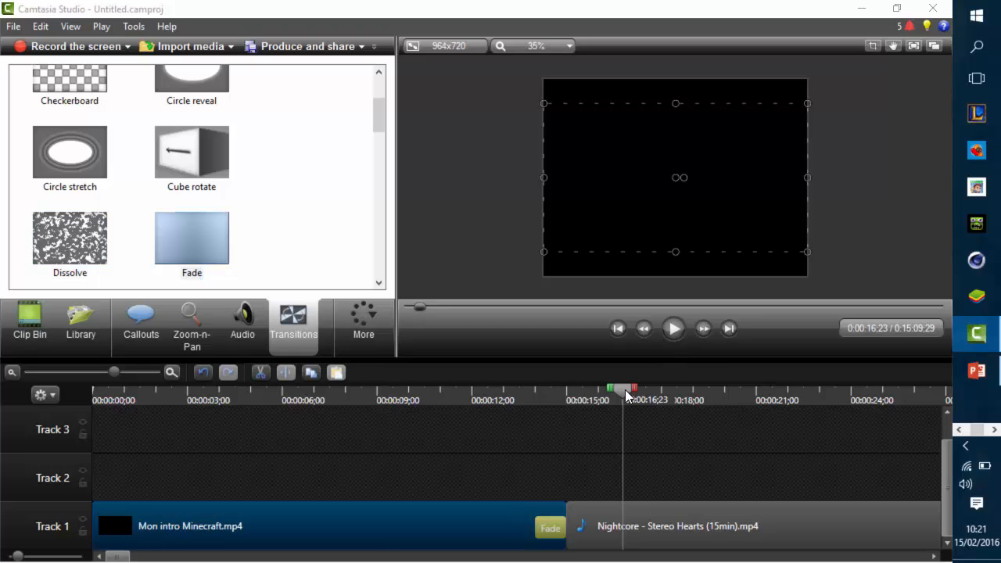
{"action": "left_click_drag", "start_coordinate": [626, 396], "coordinate": [535, 397]}
{"action": "left_click", "coordinate": [671, 328]}
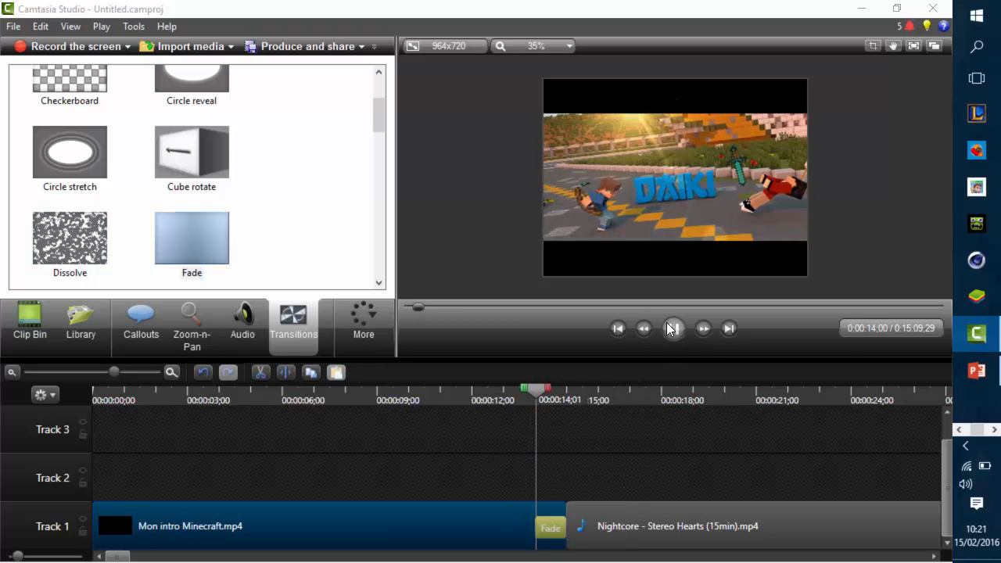
{"action": "left_click", "coordinate": [671, 328]}
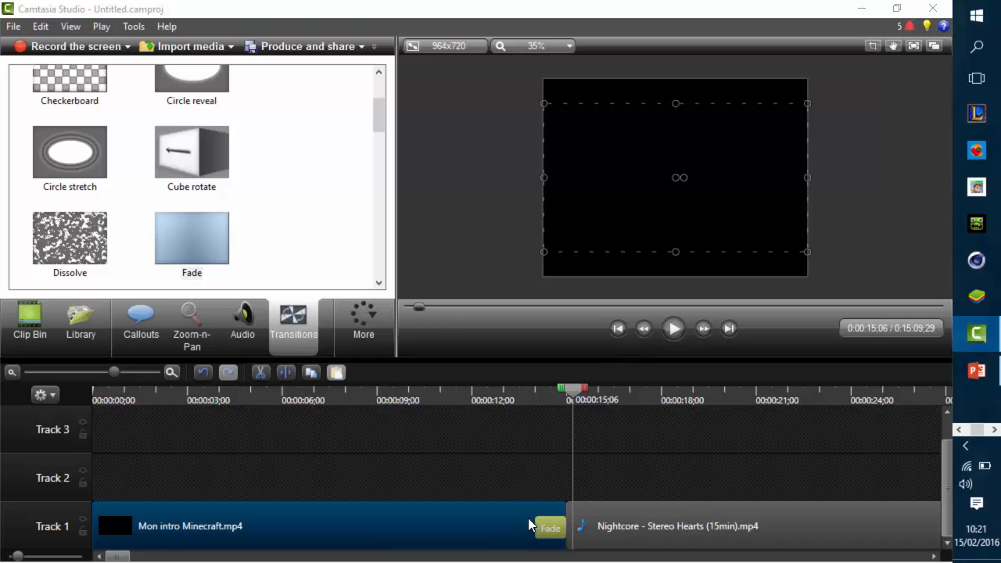
Delete the Fade transition from the end of the Mon intro Minecraft clip
{"action": "key", "text": "Delete"}
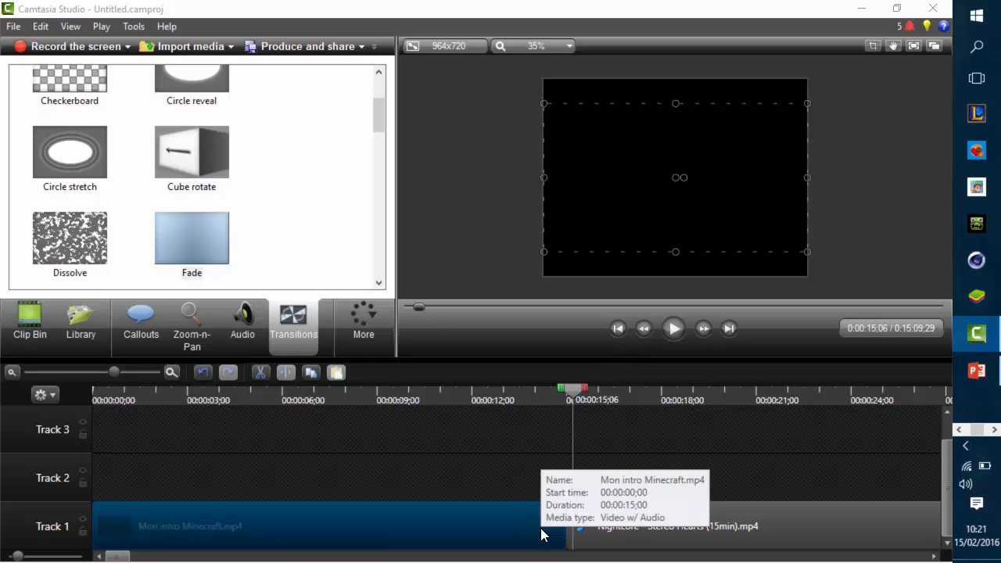
{"action": "left_click", "coordinate": [360, 336]}
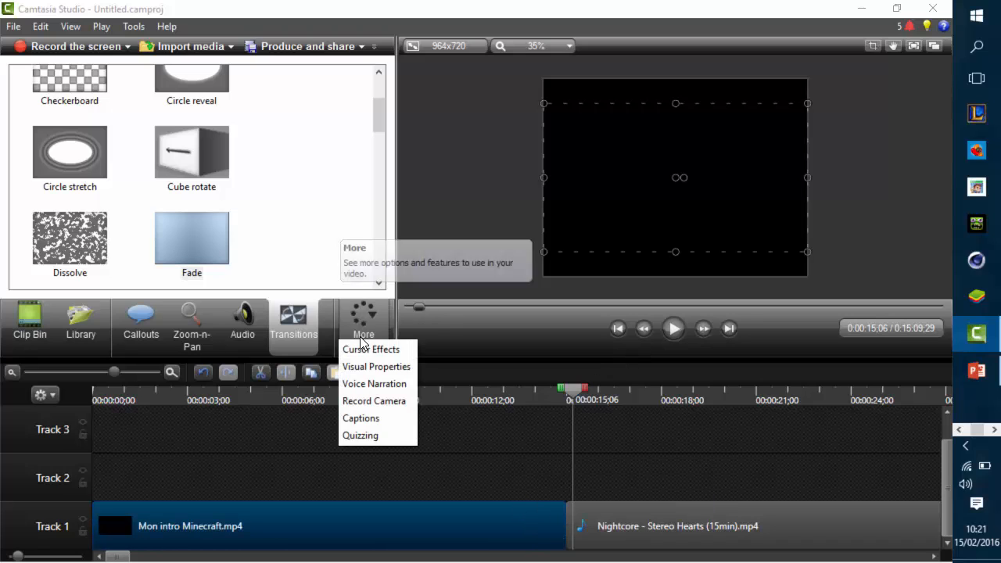
{"action": "left_click", "coordinate": [397, 320]}
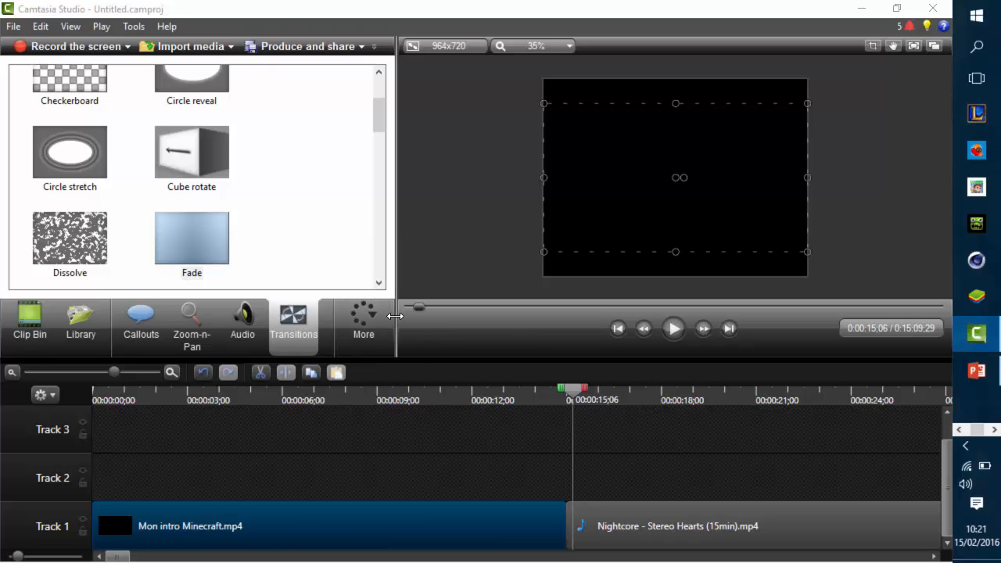
{"action": "left_click_drag", "start_coordinate": [395, 323], "coordinate": [355, 308]}
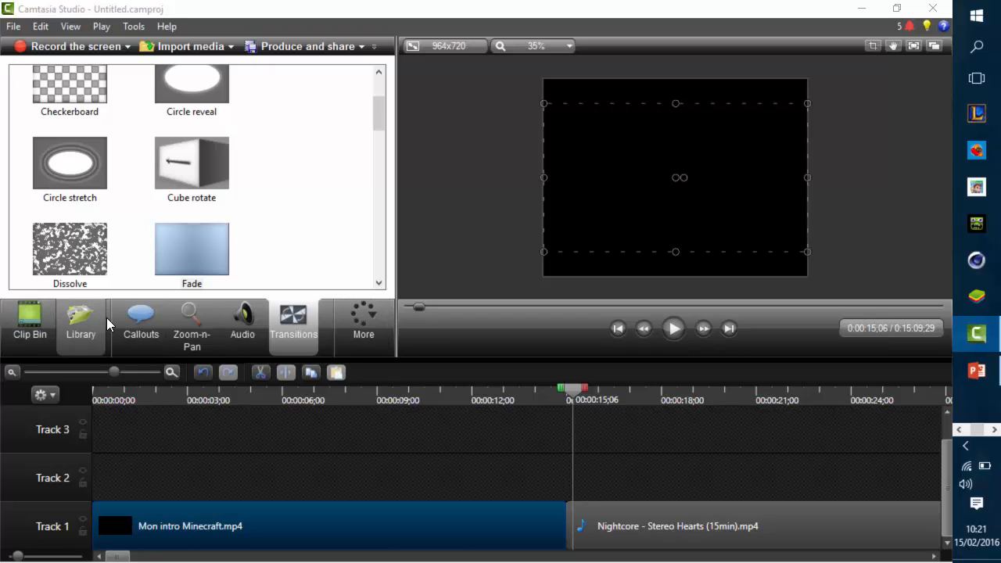
Move the playhead to about 4 seconds, inside the Mon intro Minecraft clip
{"action": "left_click_drag", "start_coordinate": [578, 390], "coordinate": [233, 416]}
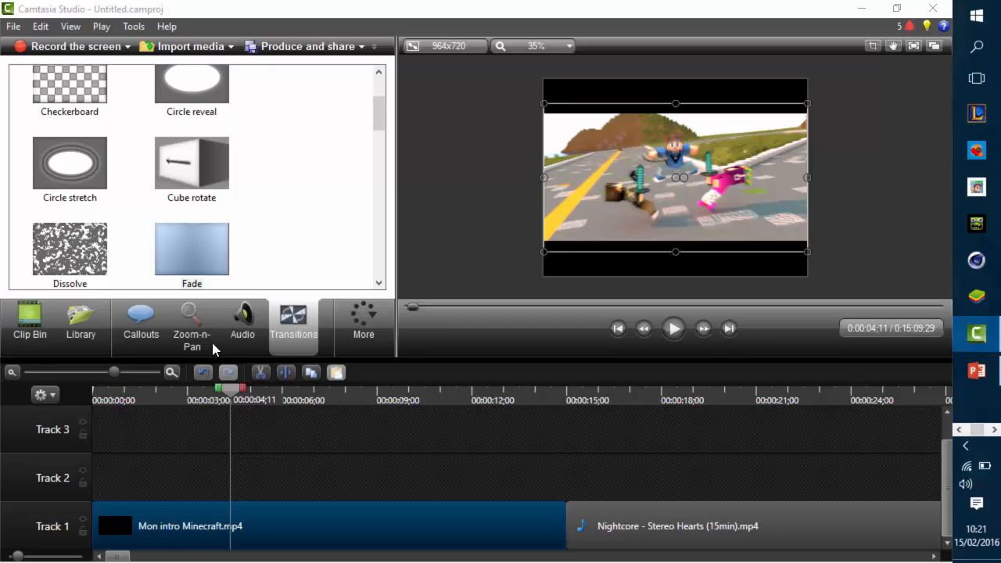
Undo the latest timeline edits and redo them
{"action": "left_click", "coordinate": [202, 372]}
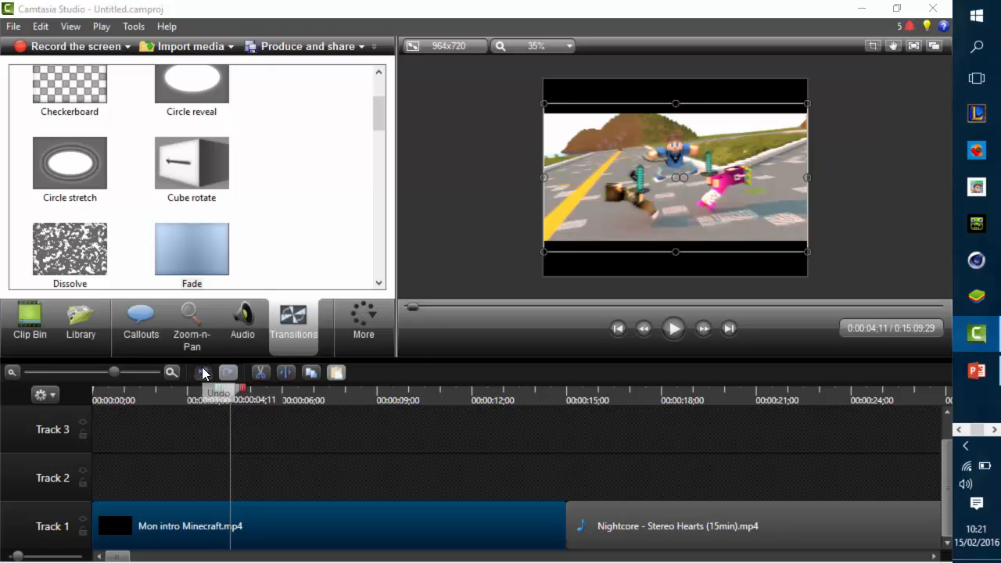
{"action": "left_click", "coordinate": [203, 373]}
{"action": "left_click", "coordinate": [225, 370]}
{"action": "left_click", "coordinate": [226, 370]}
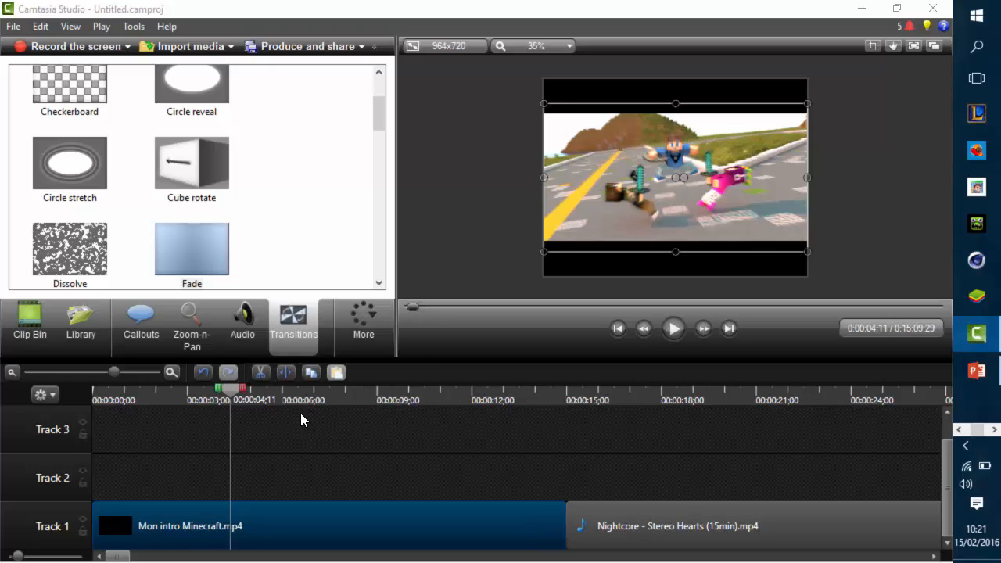
Cut the selected Mon intro Minecraft clip from Track 1
{"action": "left_click", "coordinate": [269, 375]}
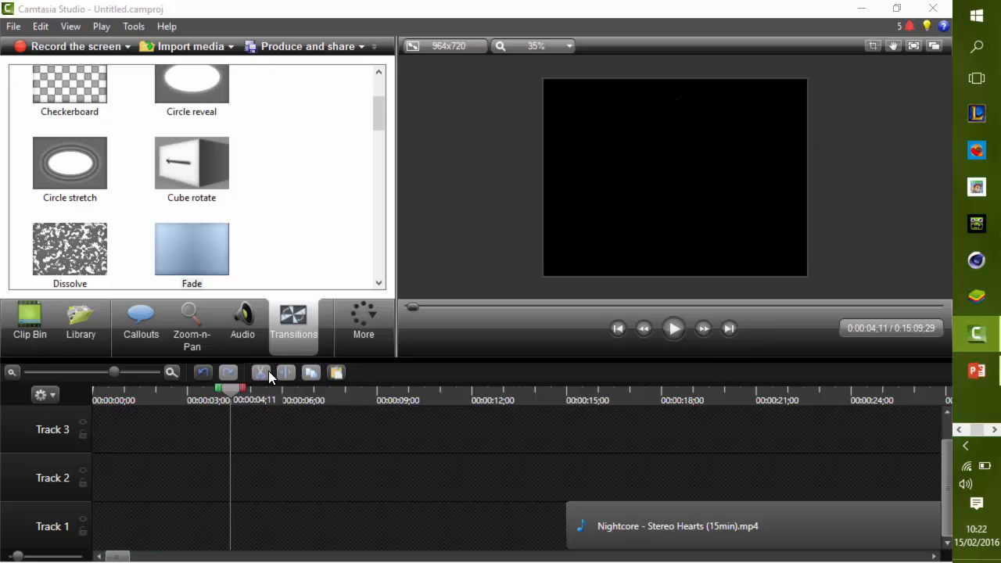
Undo the cut of the Mon intro Minecraft clip, and split the clip at 0:00:06;22
{"action": "key", "text": "ctrl+z"}
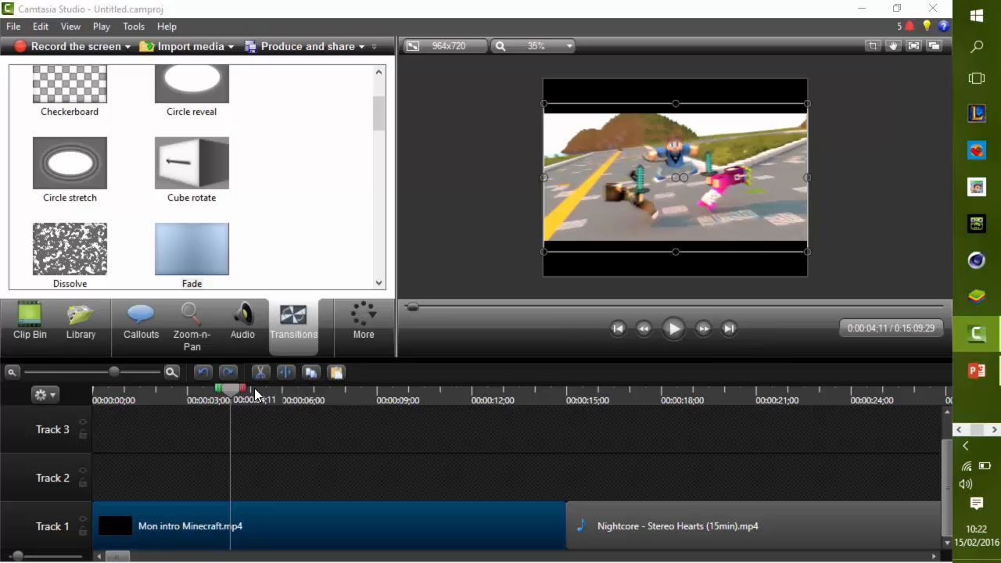
{"action": "left_click_drag", "start_coordinate": [236, 388], "coordinate": [371, 409]}
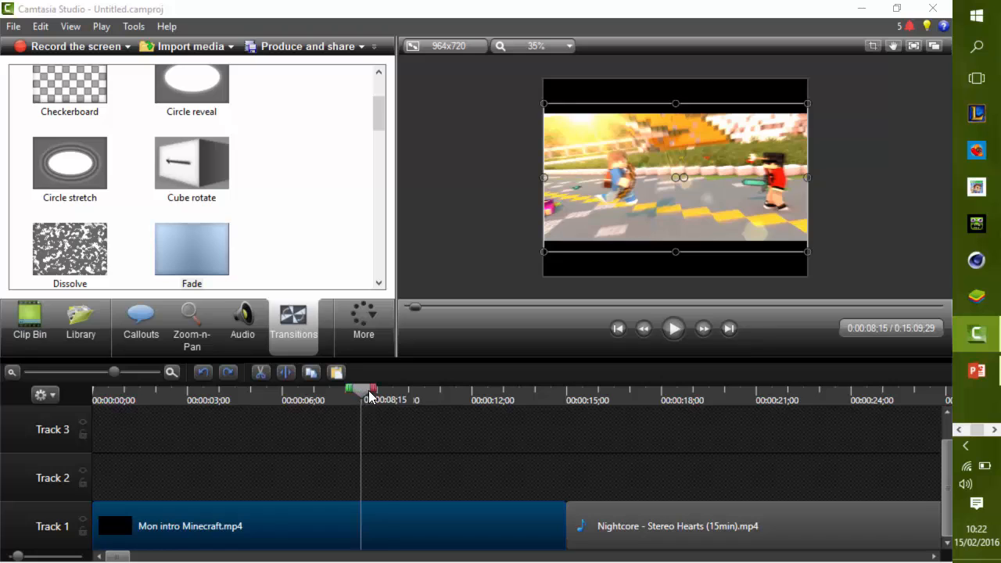
{"action": "left_click_drag", "start_coordinate": [371, 397], "coordinate": [302, 402]}
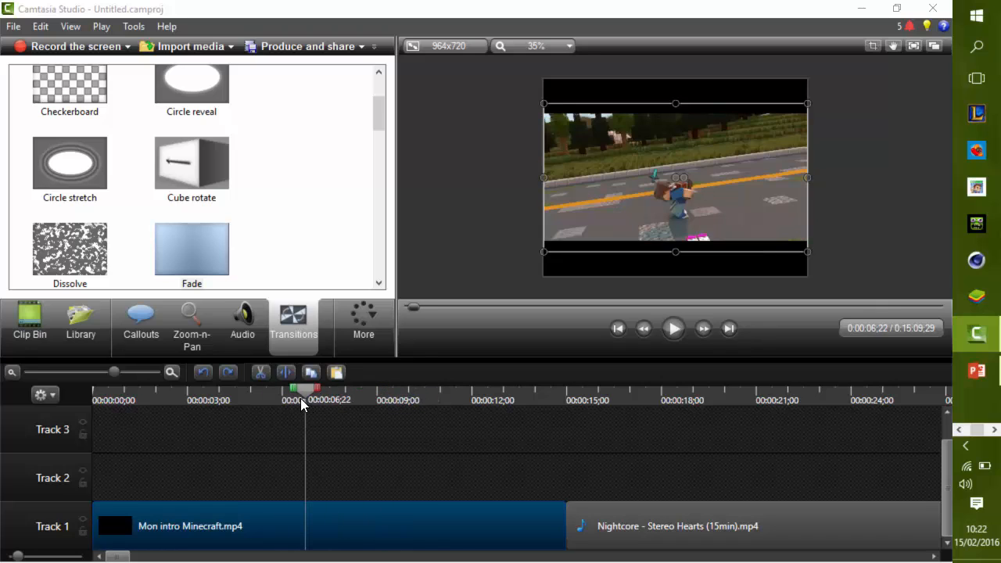
{"action": "left_click", "coordinate": [286, 373]}
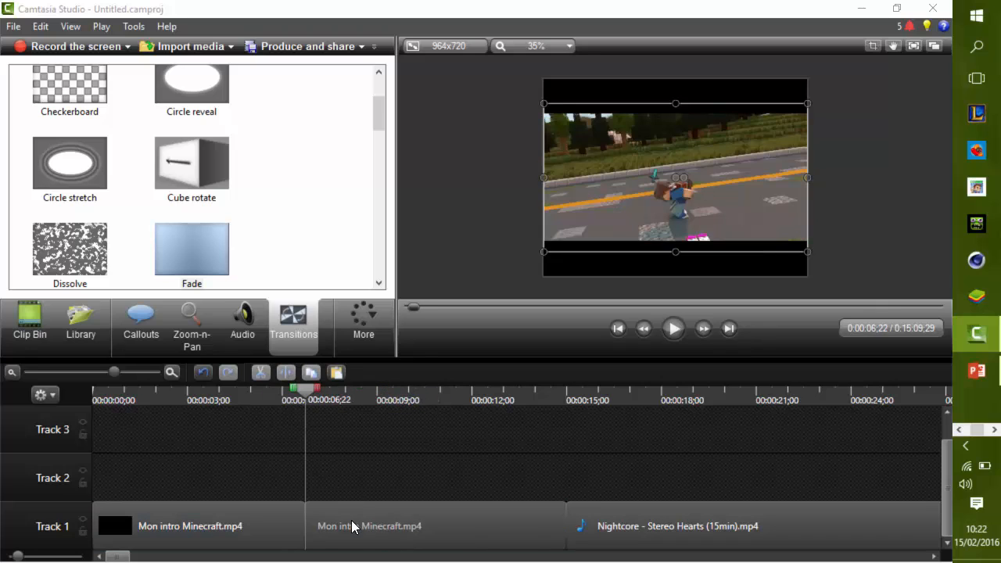
{"action": "mouse_move", "coordinate": [351, 520]}
{"action": "left_mouse_down"}
{"action": "mouse_move", "coordinate": [354, 474]}
{"action": "mouse_move", "coordinate": [357, 497]}
{"action": "mouse_move", "coordinate": [343, 500]}
{"action": "left_mouse_up"}
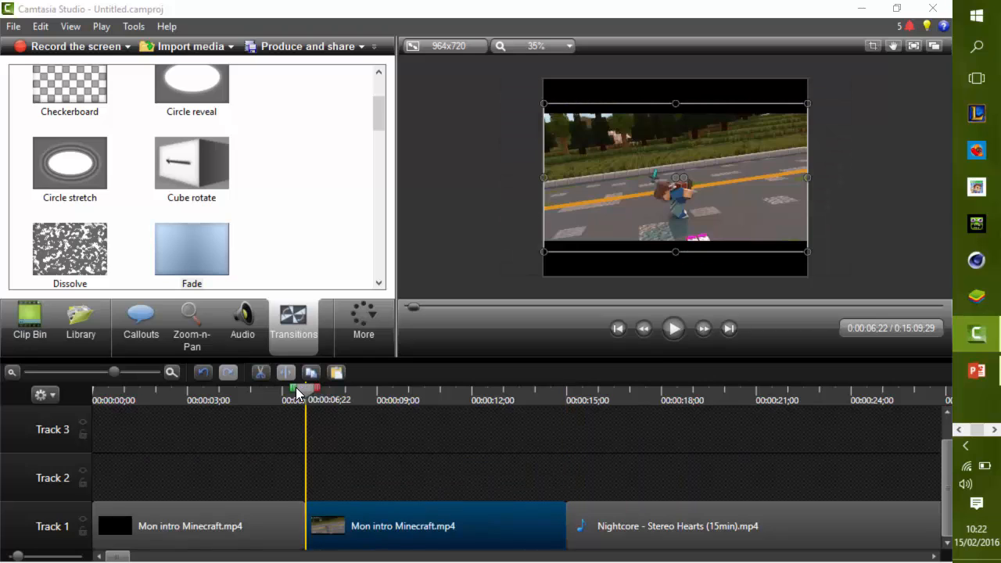
Mark the timeline range from 0:00:02;12 to 0:00:06;06 and cut it out
{"action": "left_click_drag", "start_coordinate": [297, 393], "coordinate": [291, 393]}
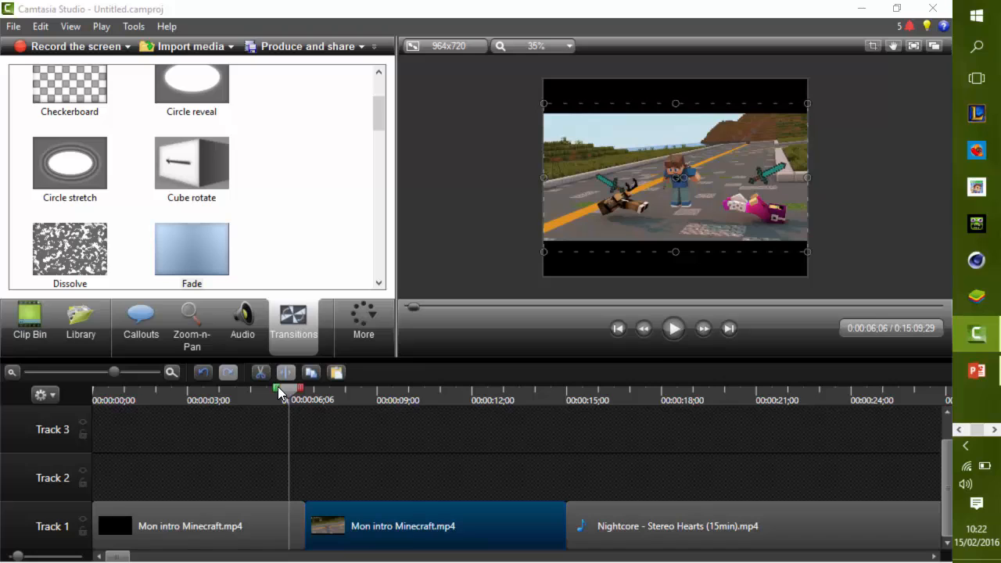
{"action": "left_click_drag", "start_coordinate": [276, 389], "coordinate": [158, 397]}
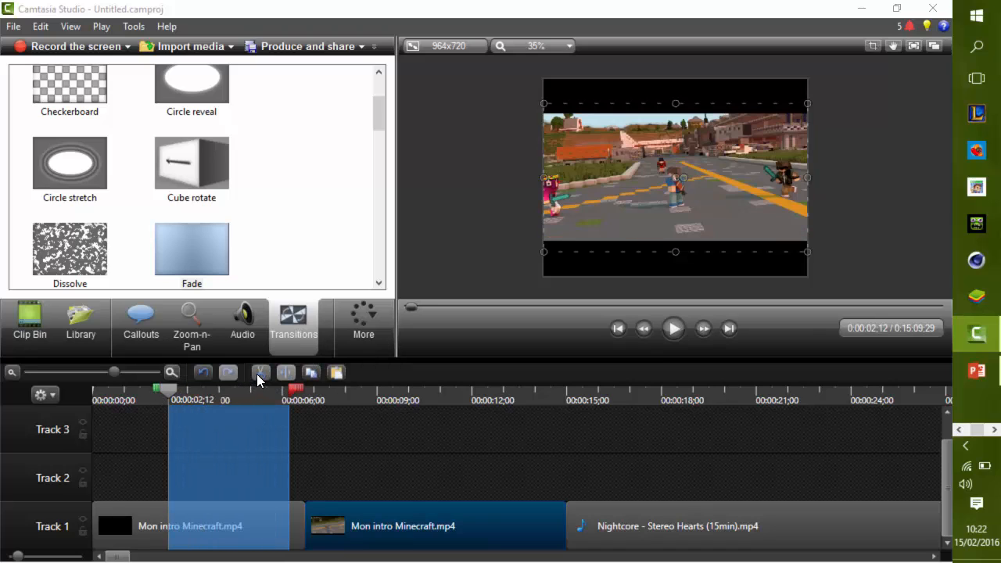
{"action": "left_click", "coordinate": [259, 373]}
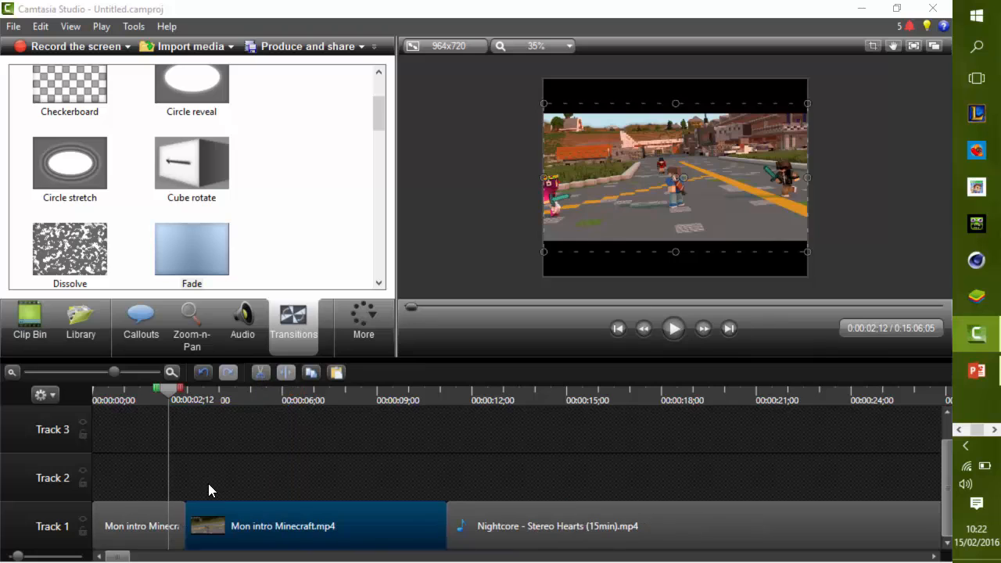
Undo the range cut and the clip split, and collapse the timeline selection onto the playhead at 0:00:06;06
{"action": "left_click", "coordinate": [205, 380]}
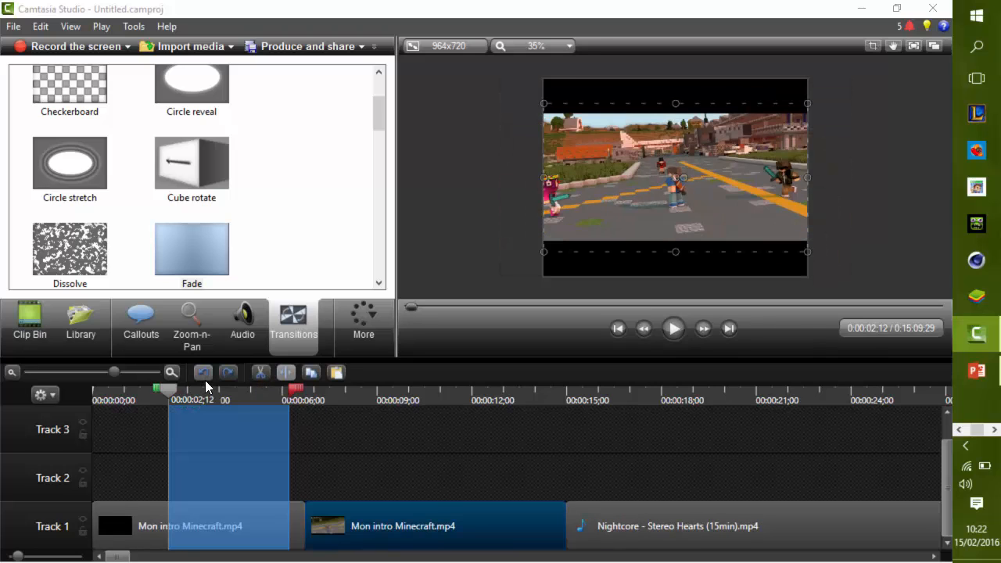
{"action": "left_click", "coordinate": [205, 380]}
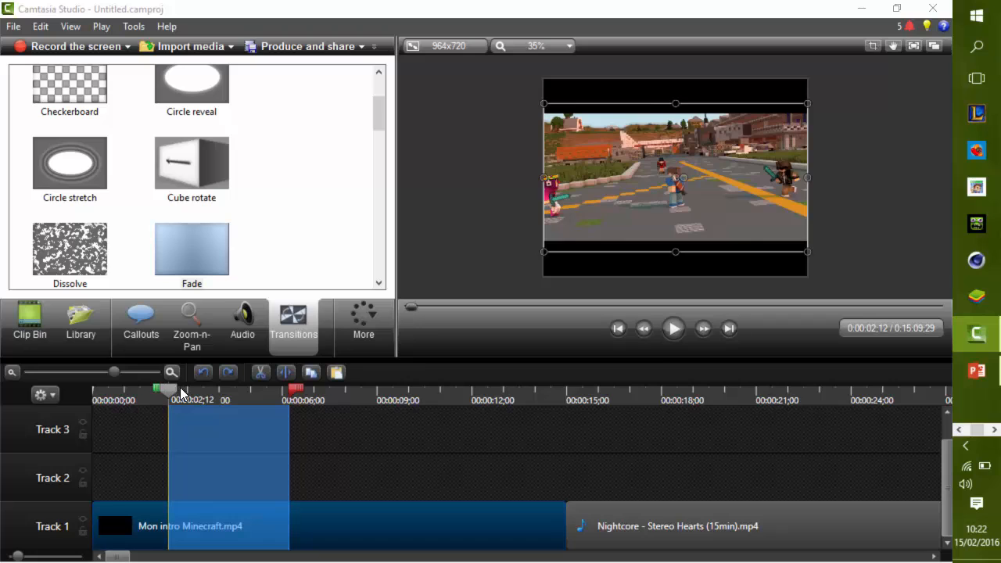
{"action": "left_click_drag", "start_coordinate": [179, 389], "coordinate": [289, 388]}
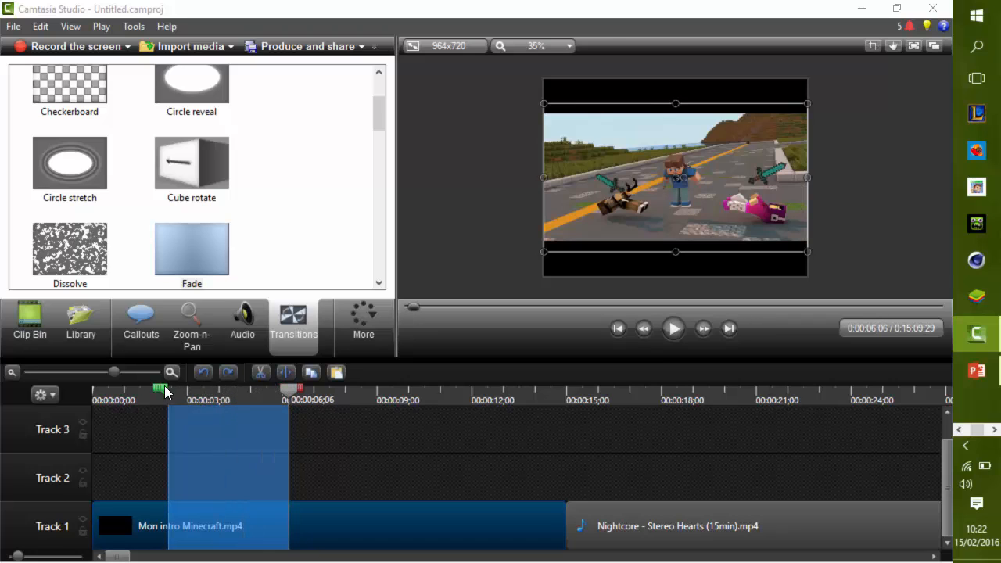
{"action": "left_click_drag", "start_coordinate": [162, 388], "coordinate": [283, 392]}
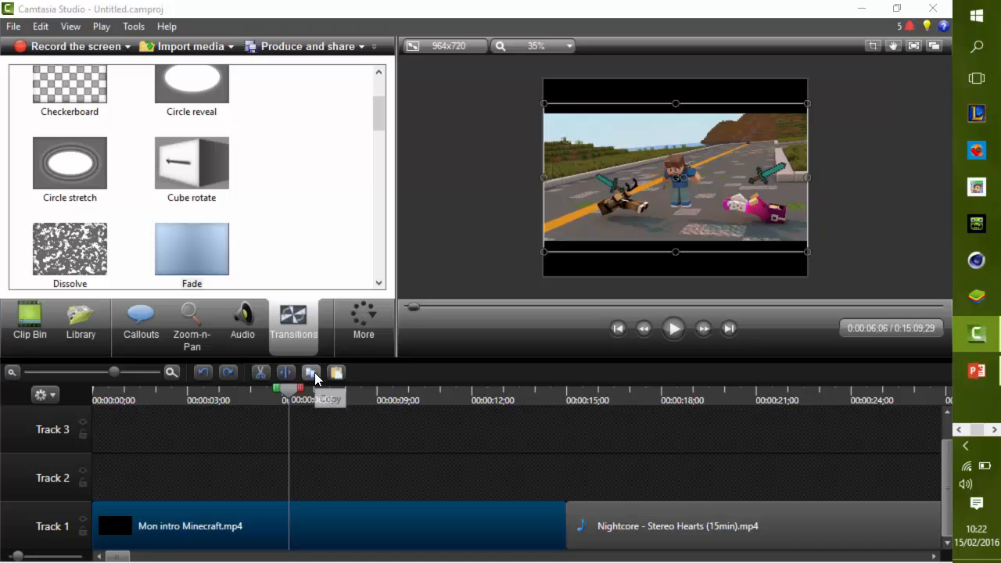
Add a new track above Track 3 and zoom out the timeline's time scale
{"action": "left_click", "coordinate": [80, 422]}
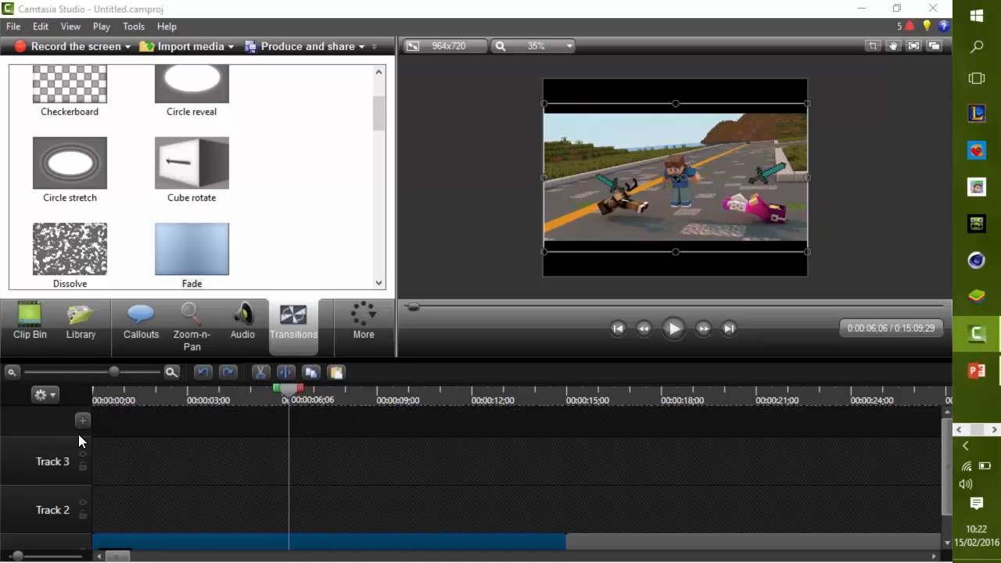
{"action": "scroll", "coordinate": [74, 415], "scroll_direction": "up", "scroll_amount": 1}
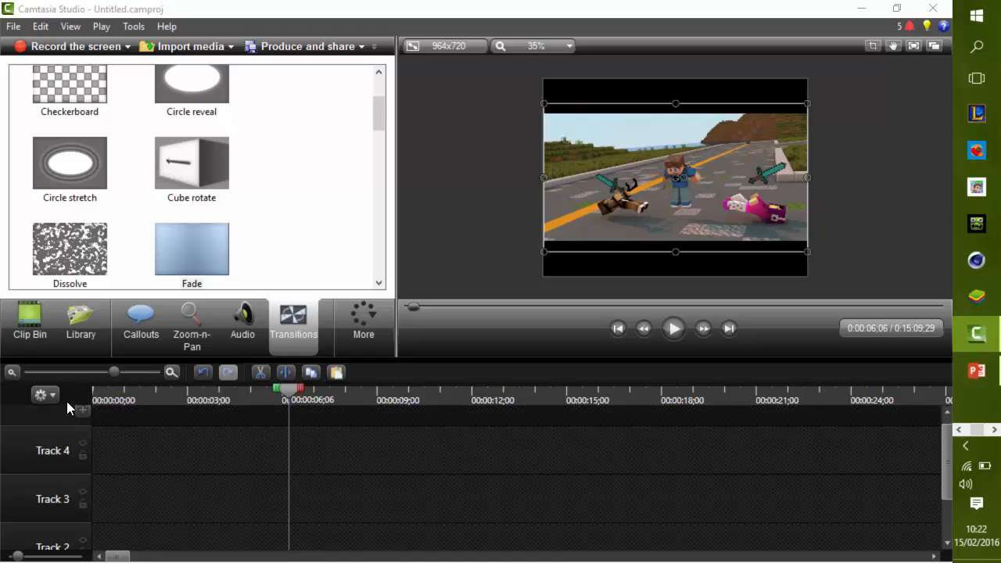
{"action": "left_click", "coordinate": [50, 398]}
{"action": "left_click", "coordinate": [50, 392]}
{"action": "left_click_drag", "start_coordinate": [123, 368], "coordinate": [82, 369]}
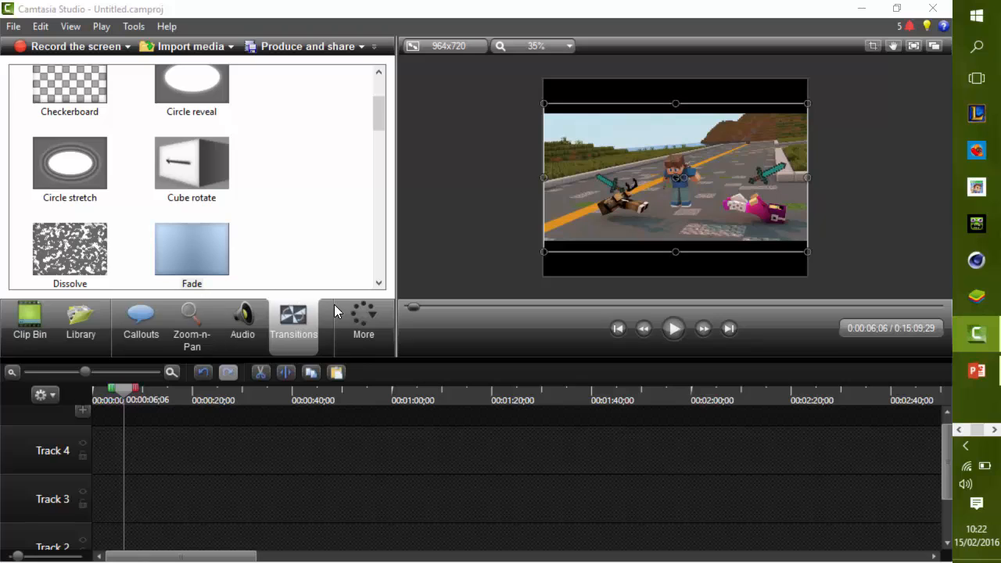
Widen the editing tools pane and view the Cursor Effects settings
{"action": "left_click_drag", "start_coordinate": [395, 331], "coordinate": [536, 328]}
{"action": "scroll", "coordinate": [282, 477], "scroll_direction": "down", "scroll_amount": 2}
{"action": "left_click", "coordinate": [348, 333]}
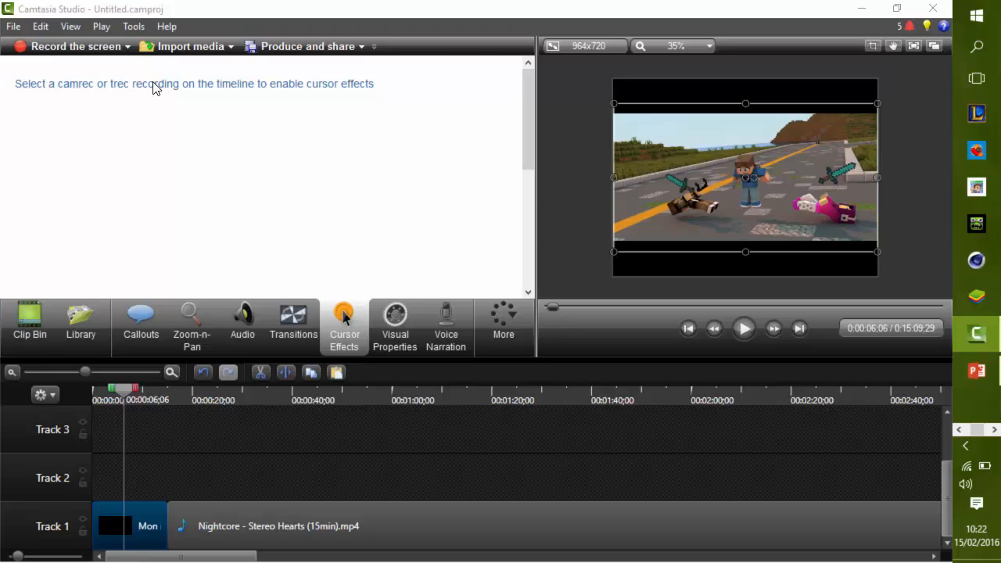
{"action": "left_click", "coordinate": [375, 48]}
{"action": "left_click", "coordinate": [329, 139]}
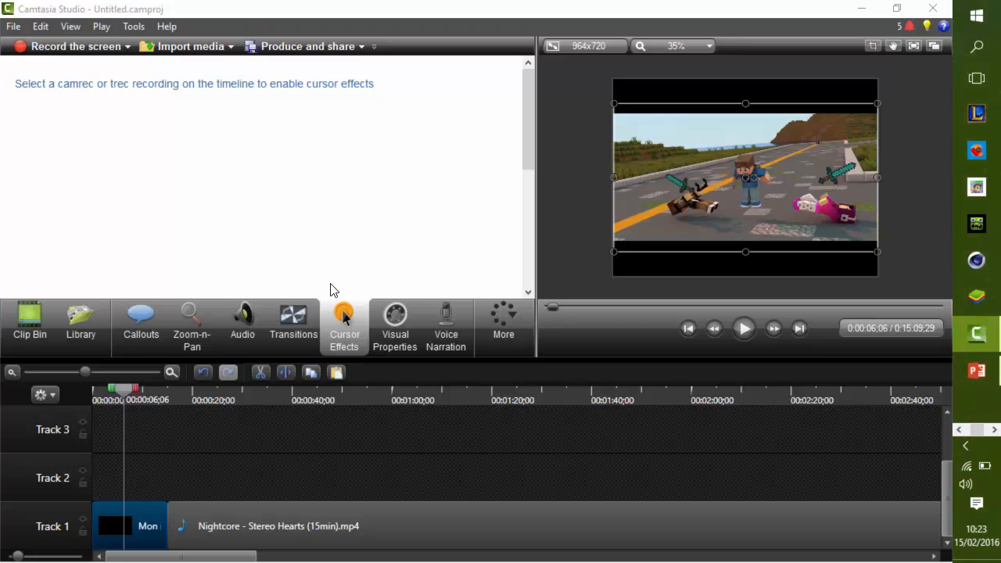
Review the Visual Properties of the selected clip, including scale, opacity, position, rotation and visual effects
{"action": "left_click", "coordinate": [391, 317]}
{"action": "scroll", "coordinate": [143, 196], "scroll_direction": "down", "scroll_amount": 3}
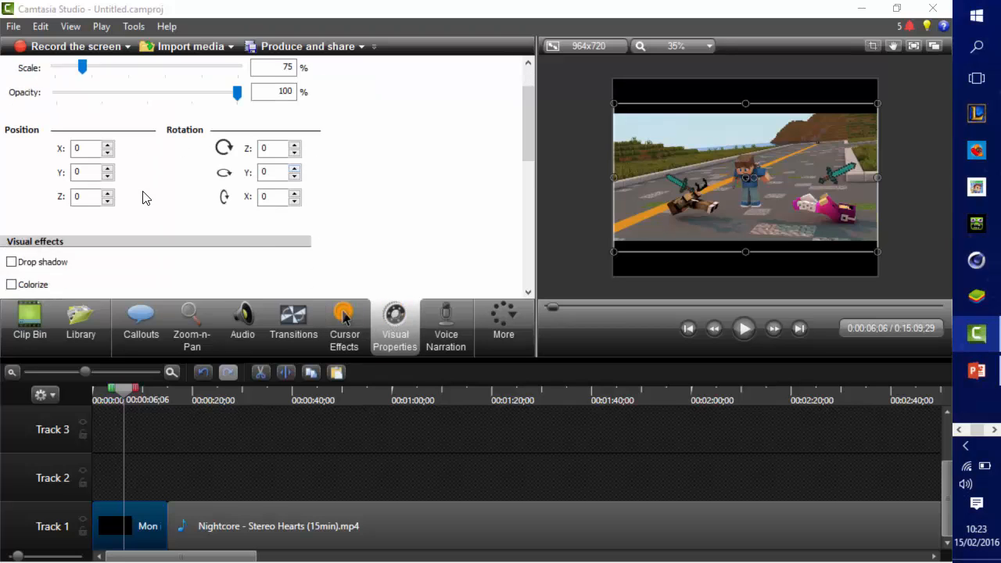
{"action": "scroll", "coordinate": [144, 196], "scroll_direction": "up", "scroll_amount": 3}
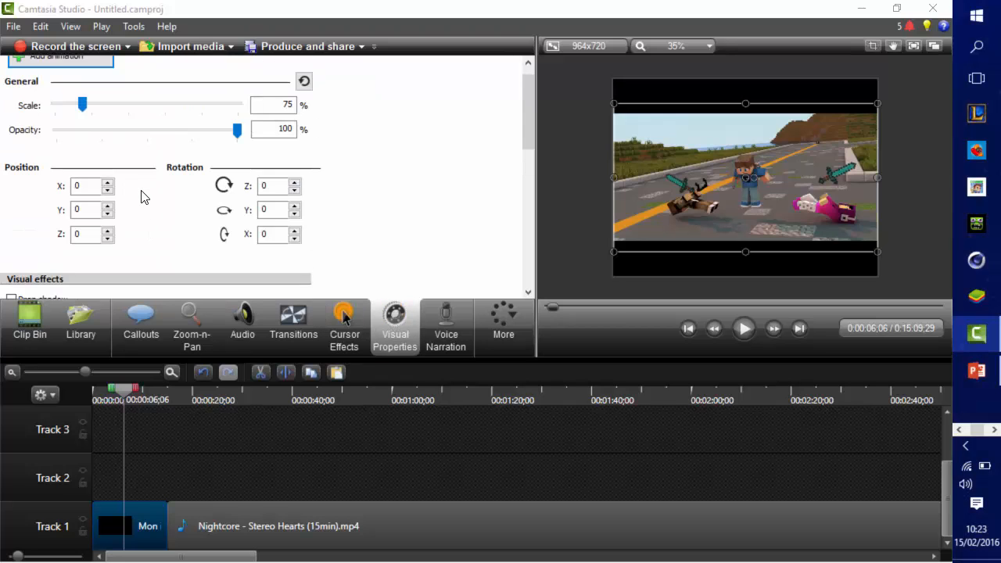
View the recording options for Voice Narration and Record Camera
{"action": "left_click", "coordinate": [440, 329]}
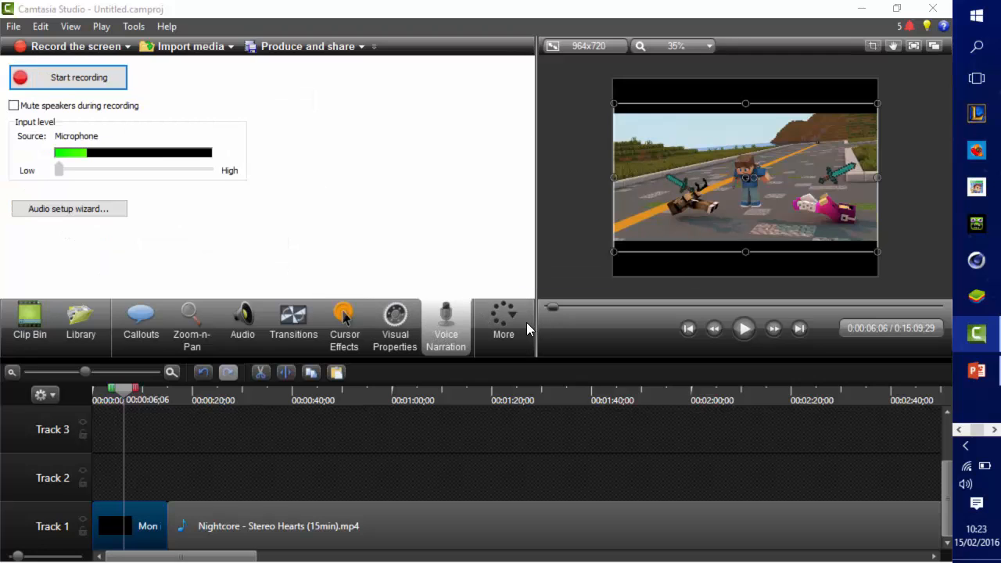
{"action": "left_click", "coordinate": [512, 338]}
{"action": "left_click", "coordinate": [519, 353]}
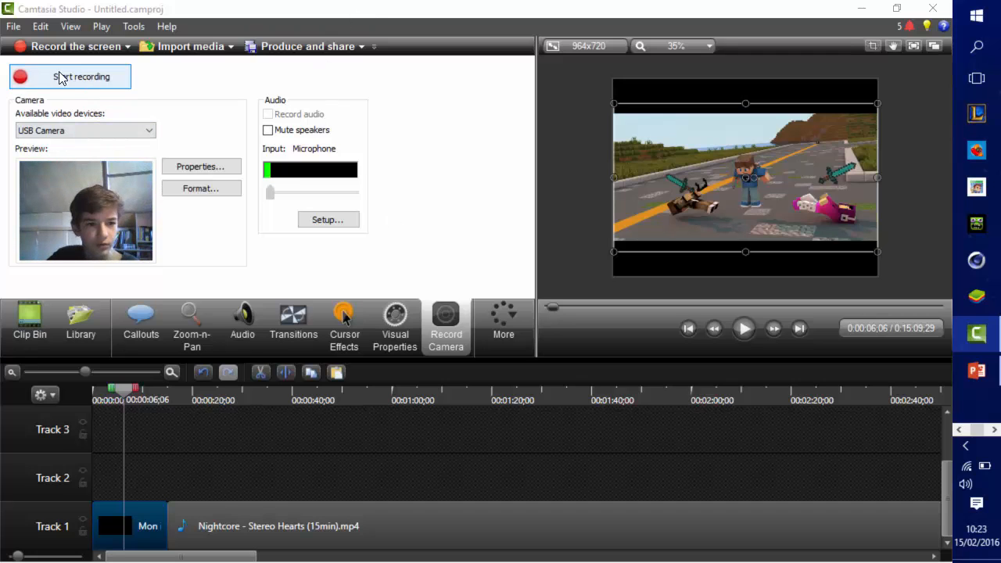
Return to the Clip Bin and narrow the editing tools pane
{"action": "left_click", "coordinate": [29, 319]}
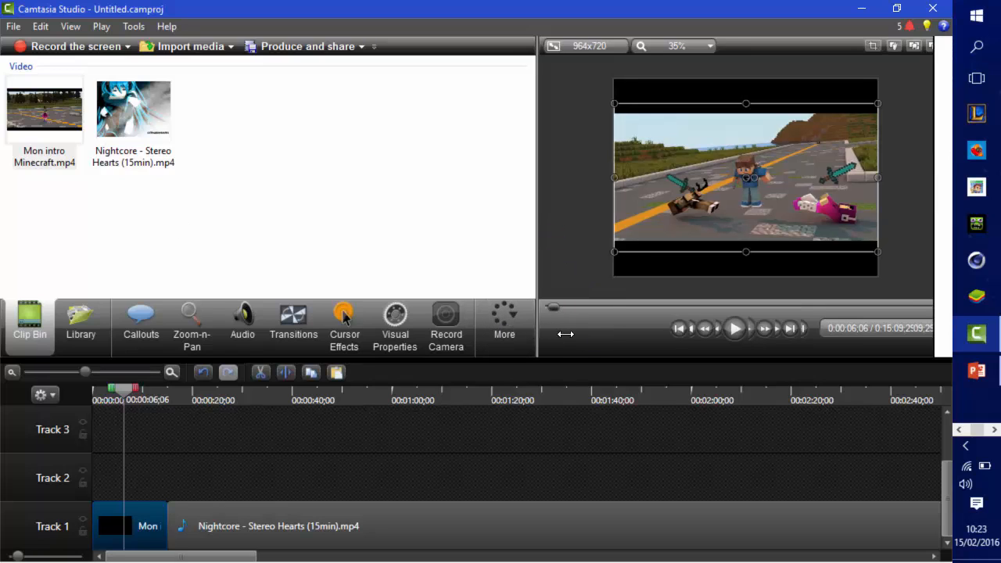
{"action": "left_click_drag", "start_coordinate": [536, 334], "coordinate": [494, 323]}
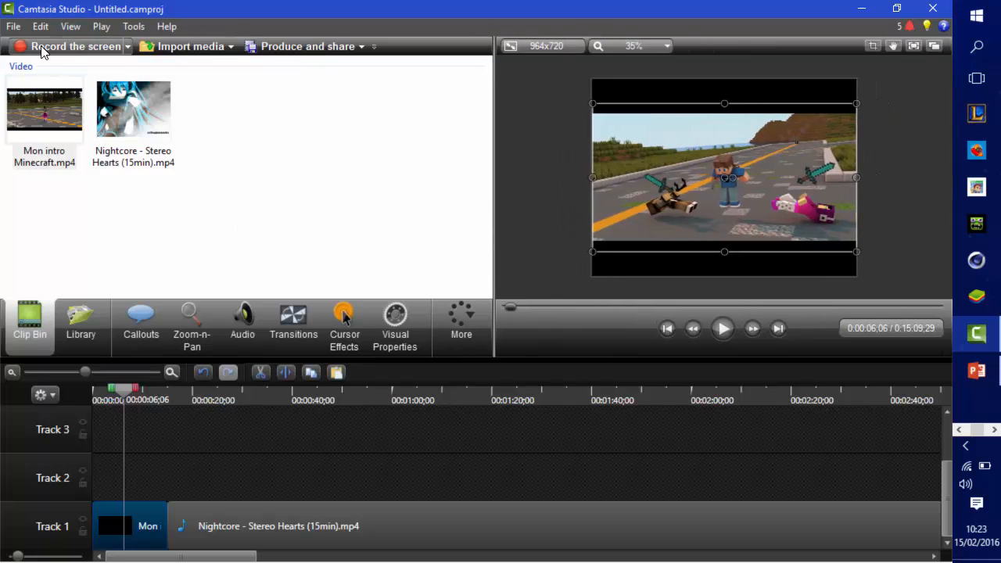
Produce the video with the MP4 with Smart Player (up to 720p) preset, keeping the production name Untitled and the default folder
{"action": "left_click", "coordinate": [327, 47]}
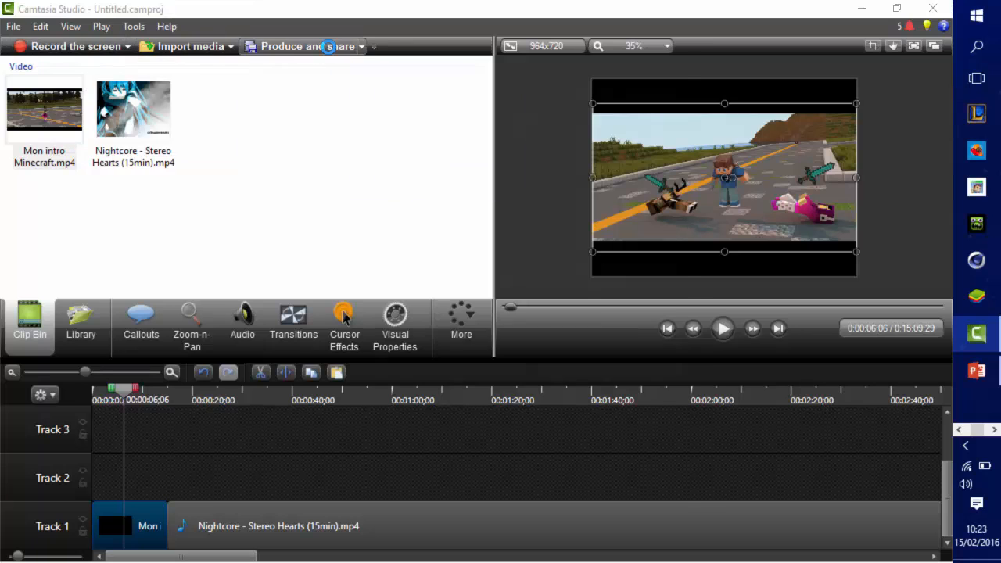
{"action": "left_click", "coordinate": [453, 146]}
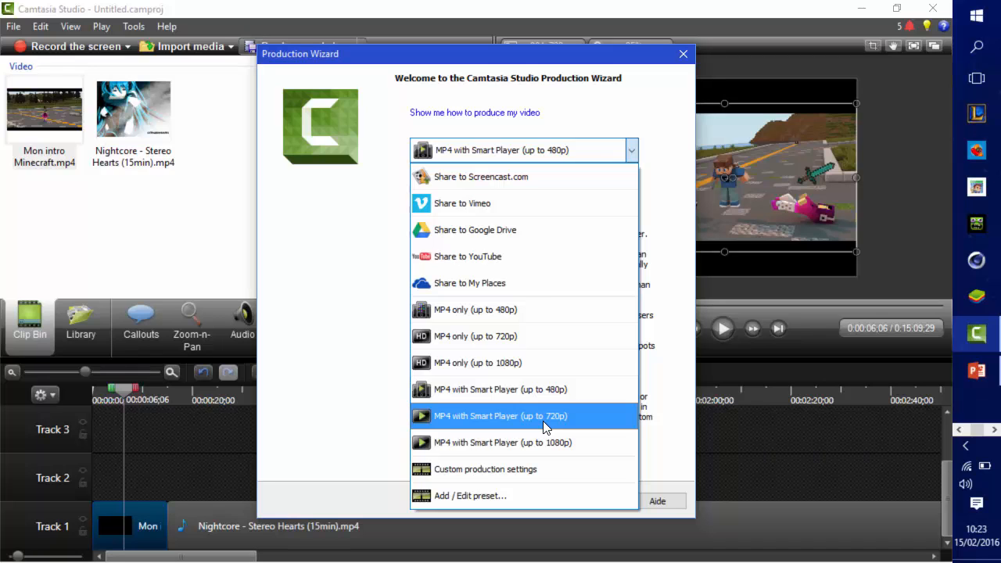
{"action": "left_click", "coordinate": [542, 421]}
{"action": "left_click", "coordinate": [529, 503]}
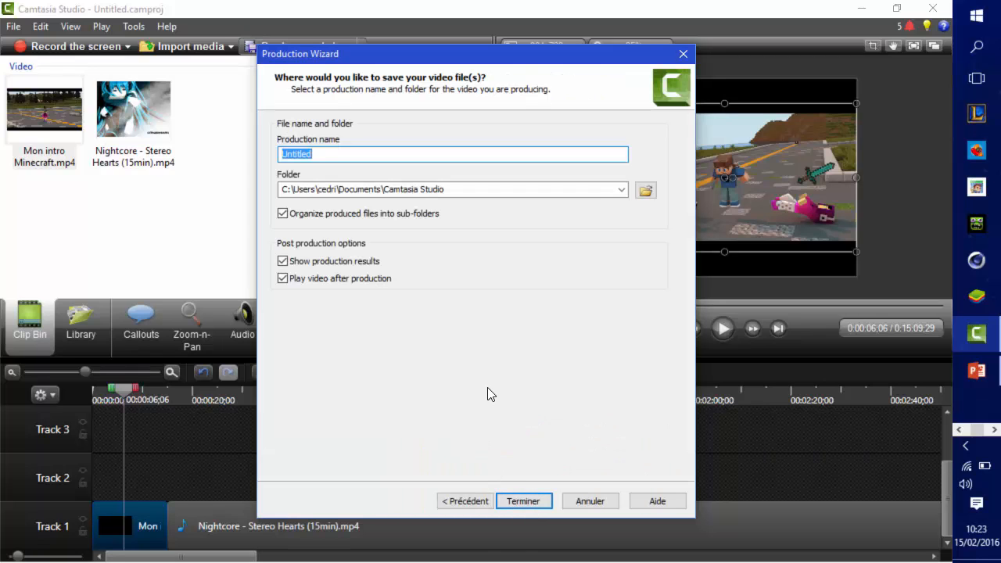
{"action": "left_click", "coordinate": [545, 507]}
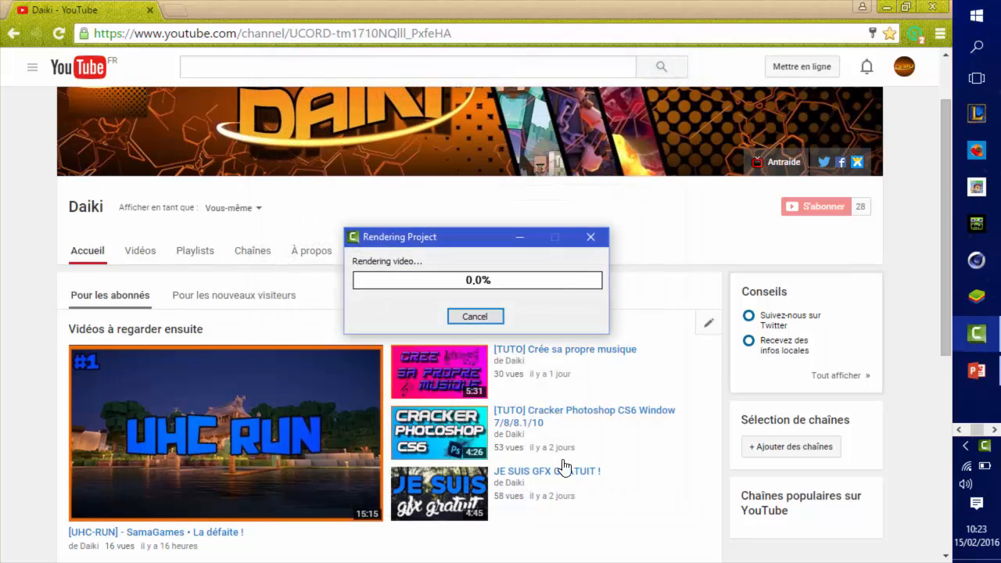
Cancel the video rendering and close the Production Wizard
{"action": "left_click", "coordinate": [592, 238]}
{"action": "left_click", "coordinate": [467, 323]}
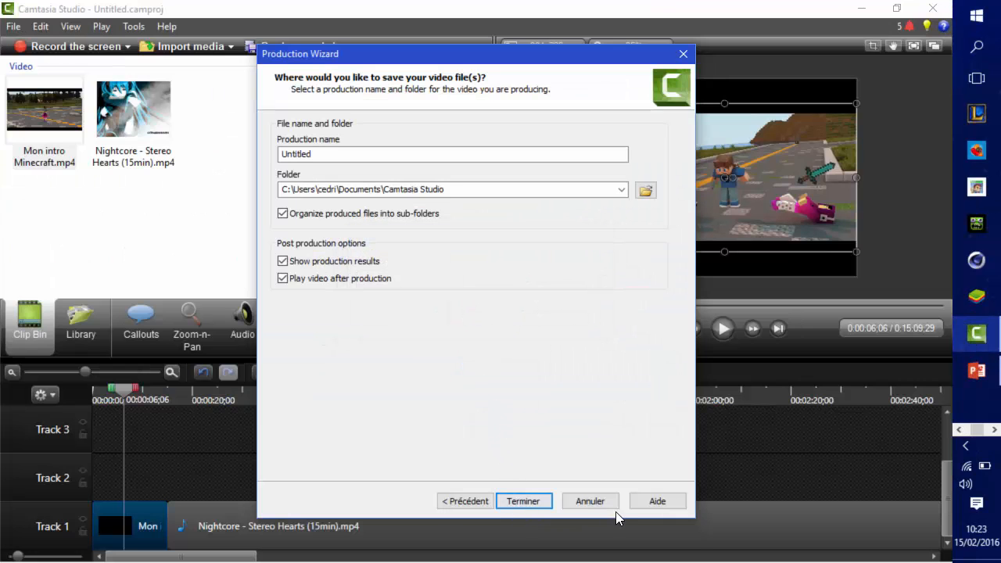
{"action": "left_click", "coordinate": [595, 505]}
Switch to File Explorer and open the Camtasia Studio folder in the user's Documents on drive OS (C:)
{"action": "left_click", "coordinate": [977, 560]}
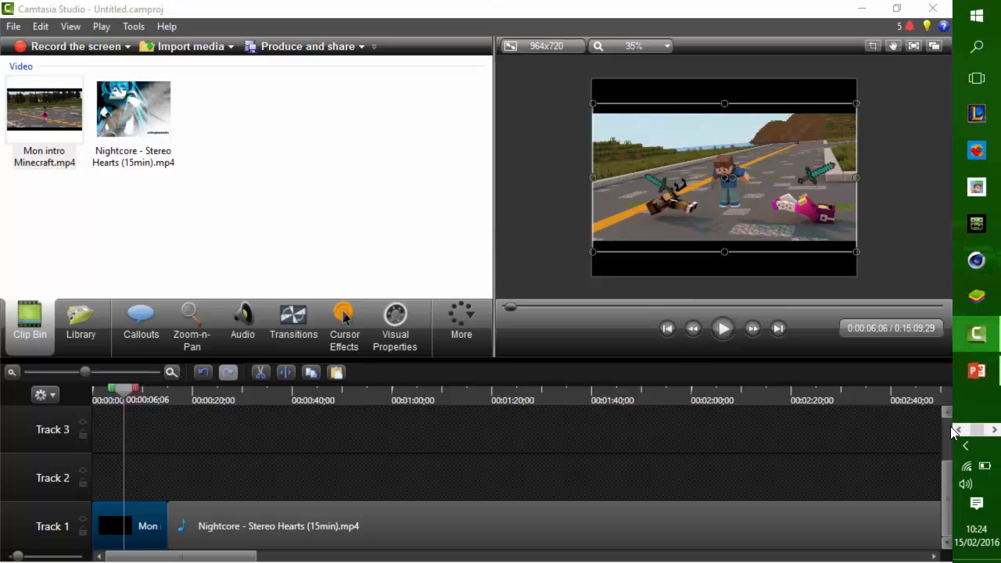
{"action": "key", "text": "super+e"}
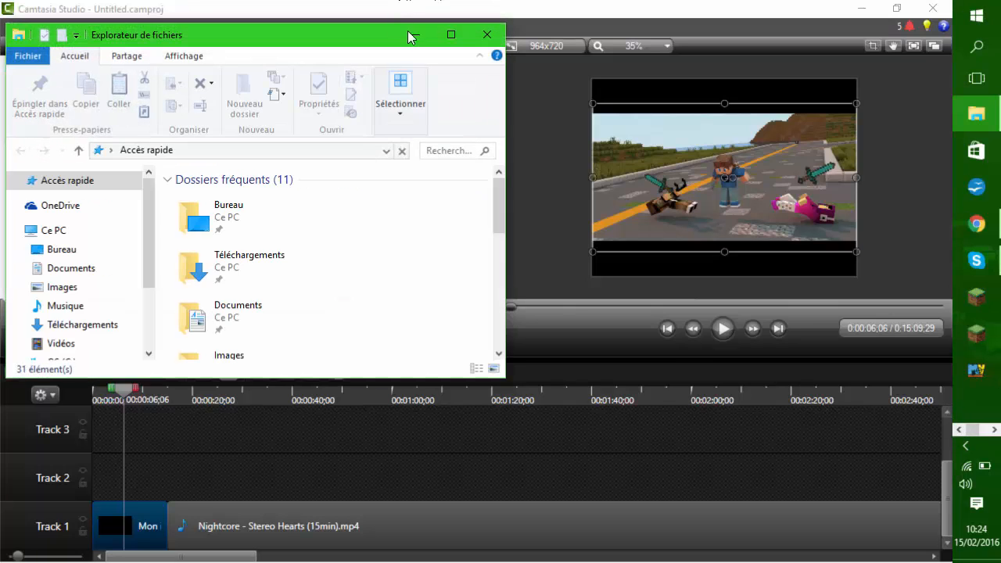
{"action": "left_click", "coordinate": [439, 36]}
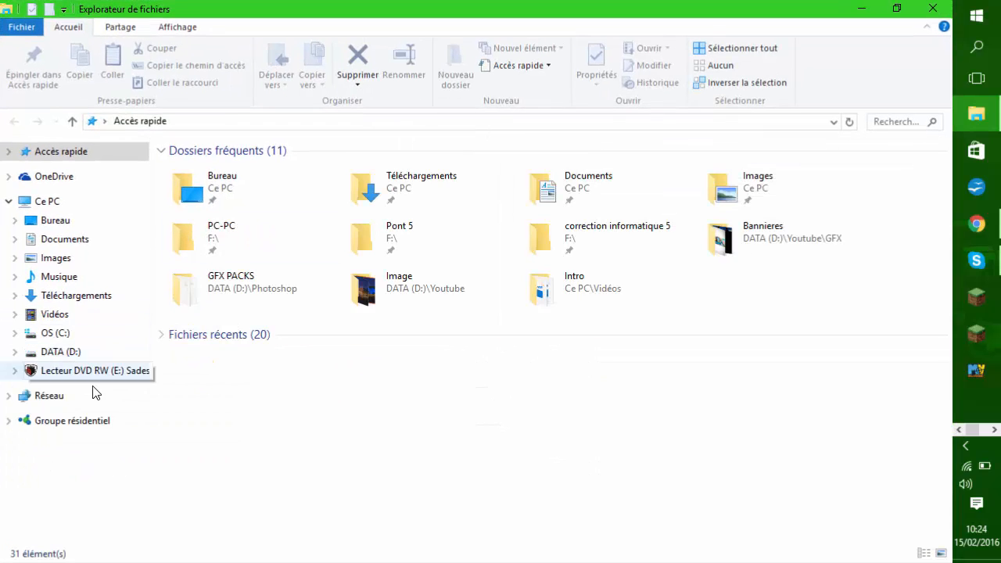
{"action": "left_click", "coordinate": [72, 337]}
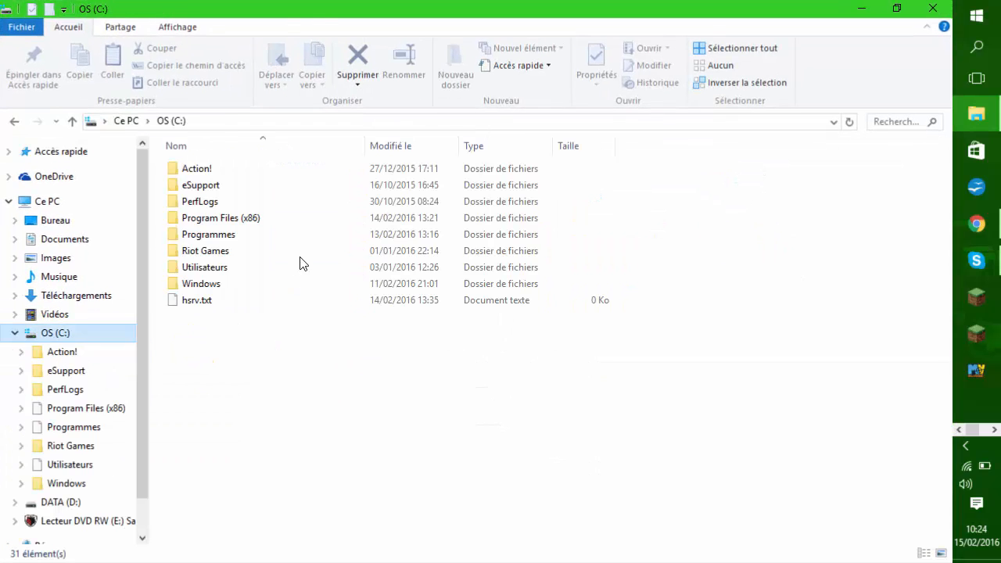
{"action": "double_click", "coordinate": [228, 268]}
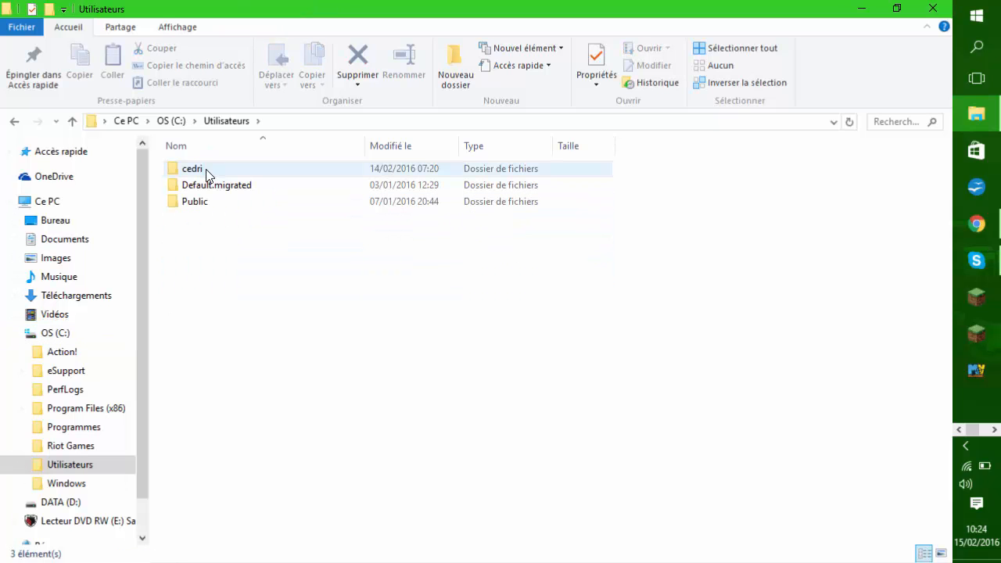
{"action": "double_click", "coordinate": [208, 170]}
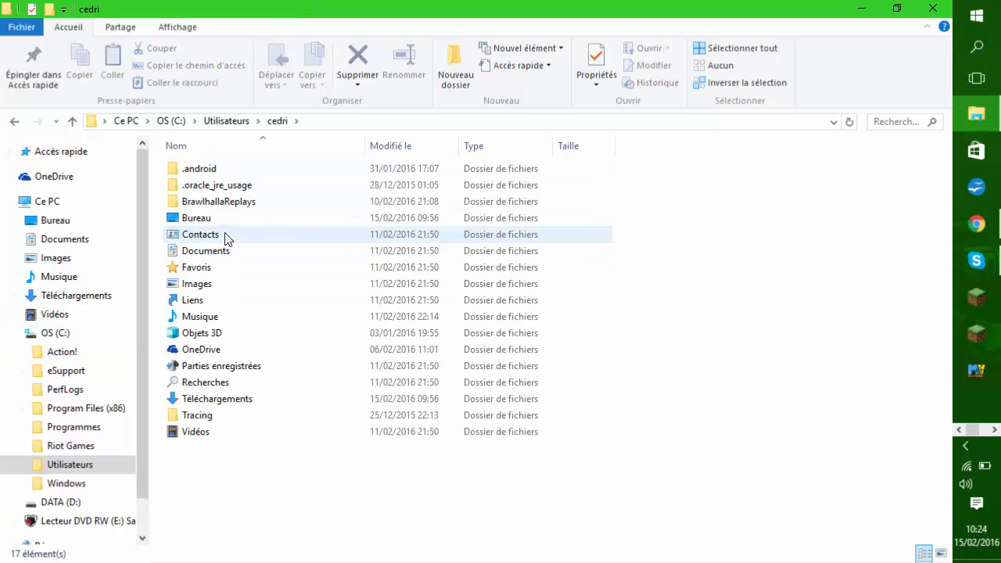
{"action": "double_click", "coordinate": [223, 252]}
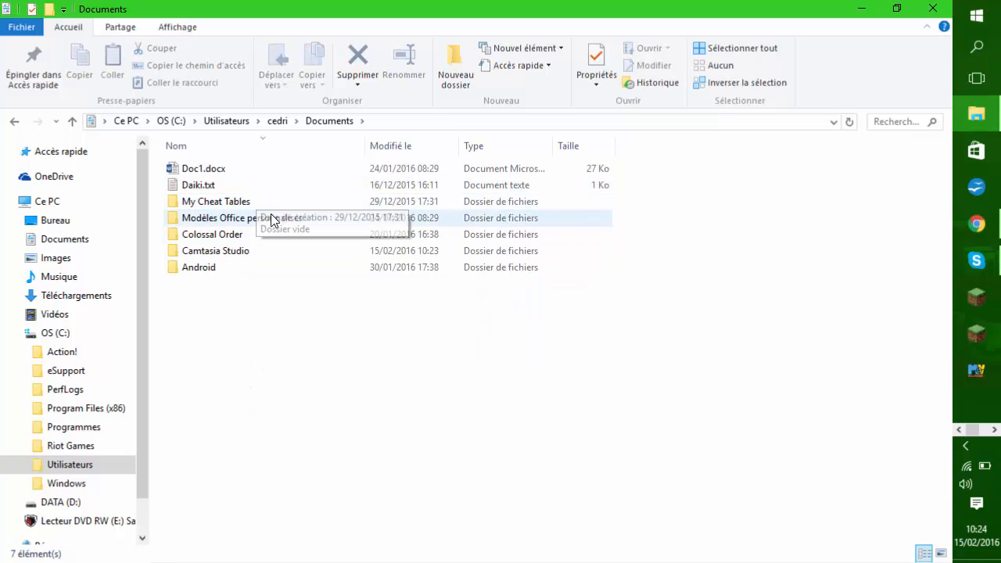
{"action": "double_click", "coordinate": [222, 251]}
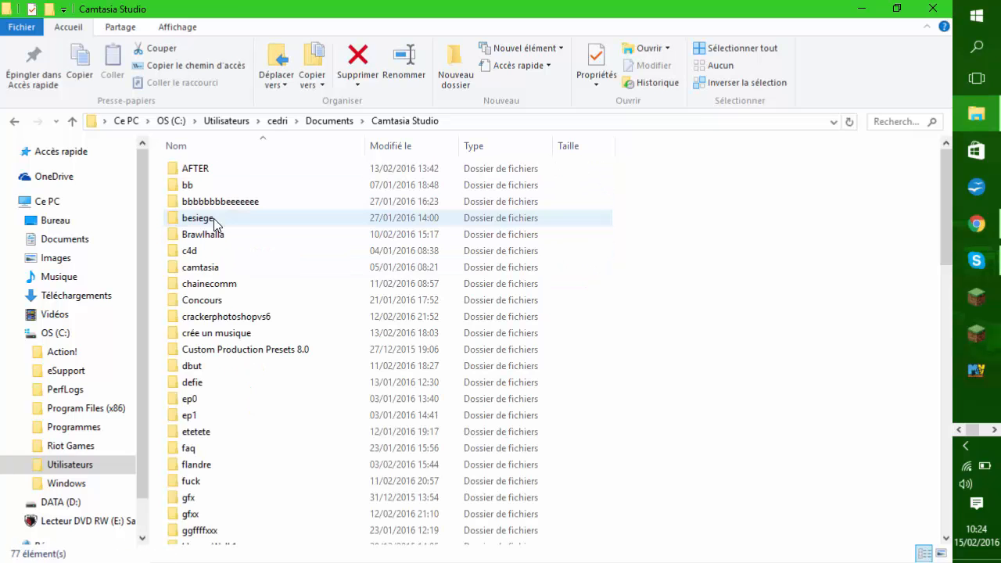
Look through the production folders and recordings in the Camtasia Studio folder, and close File Explorer
{"action": "scroll", "coordinate": [262, 291], "scroll_direction": "down", "scroll_amount": 8}
{"action": "scroll", "coordinate": [279, 312], "scroll_direction": "down", "scroll_amount": 10}
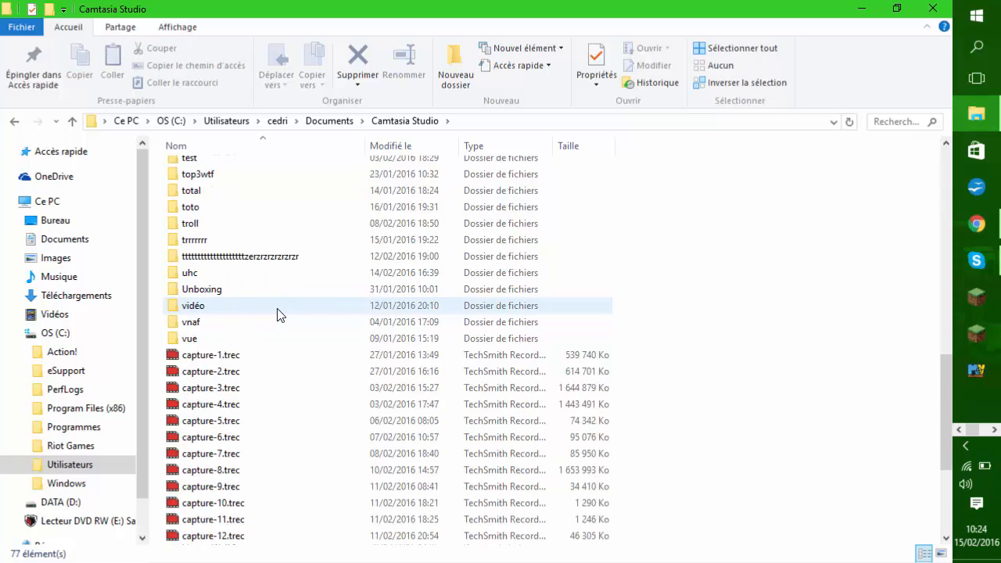
{"action": "scroll", "coordinate": [279, 312], "scroll_direction": "up", "scroll_amount": 15}
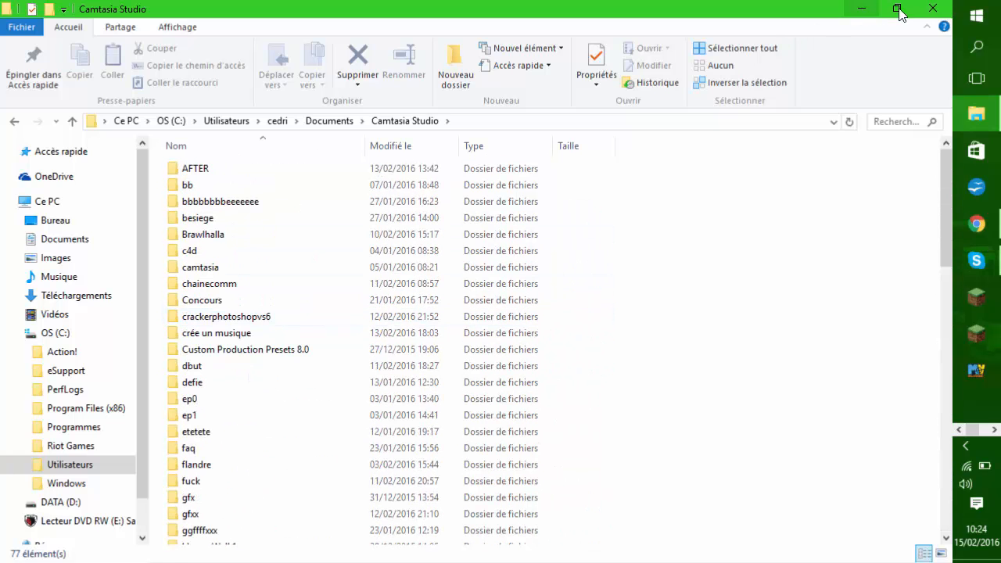
{"action": "left_click", "coordinate": [928, 11]}
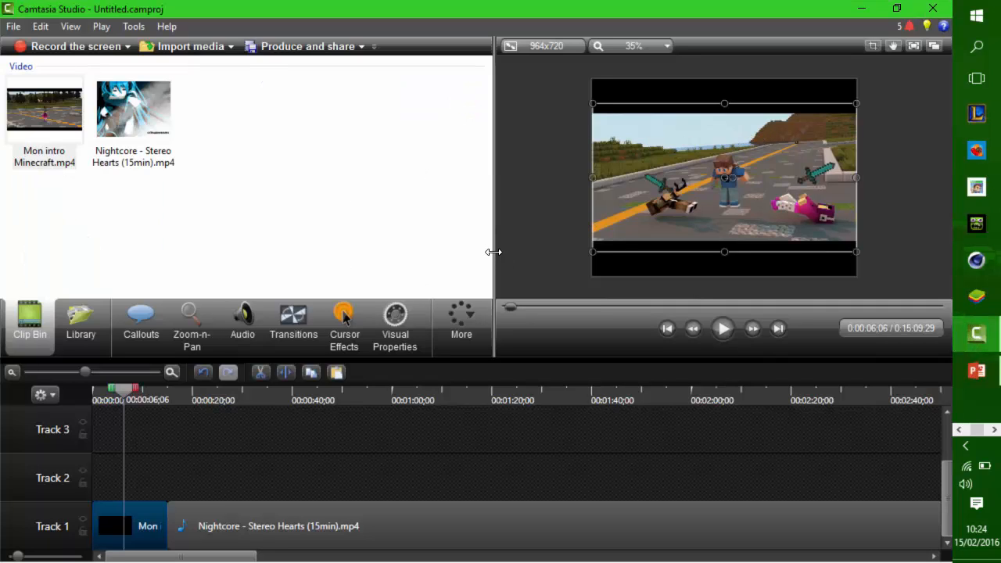
Widen the editing tools pane beside the video preview
{"action": "left_click_drag", "start_coordinate": [493, 252], "coordinate": [552, 242]}
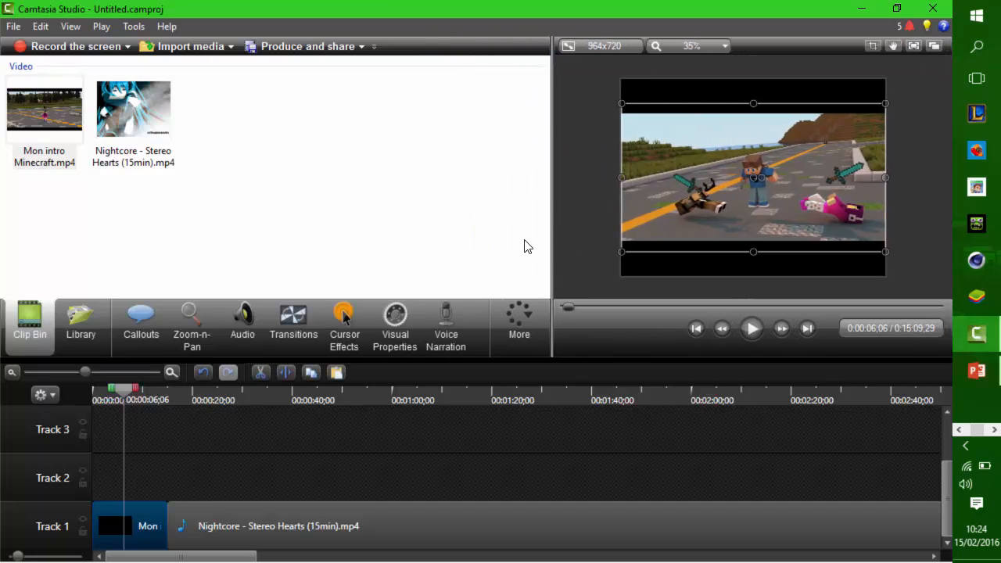